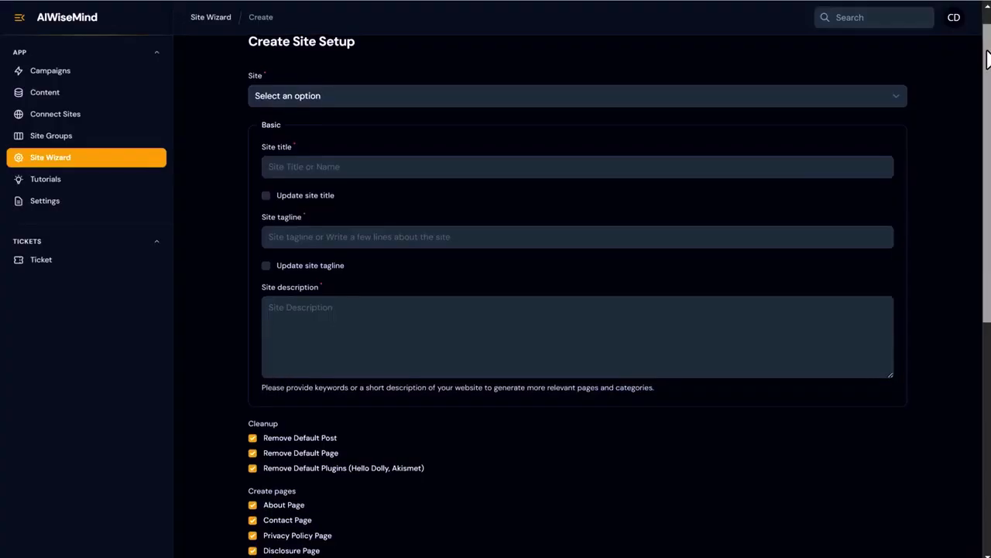
Step: Review the site setup options for title, tagline, description, cleanup, pages and plugins
{"action": "scroll", "coordinate": [987, 75], "scroll_direction": "down", "scroll_amount": 1}
{"action": "scroll", "coordinate": [988, 75], "scroll_direction": "down", "scroll_amount": 5}
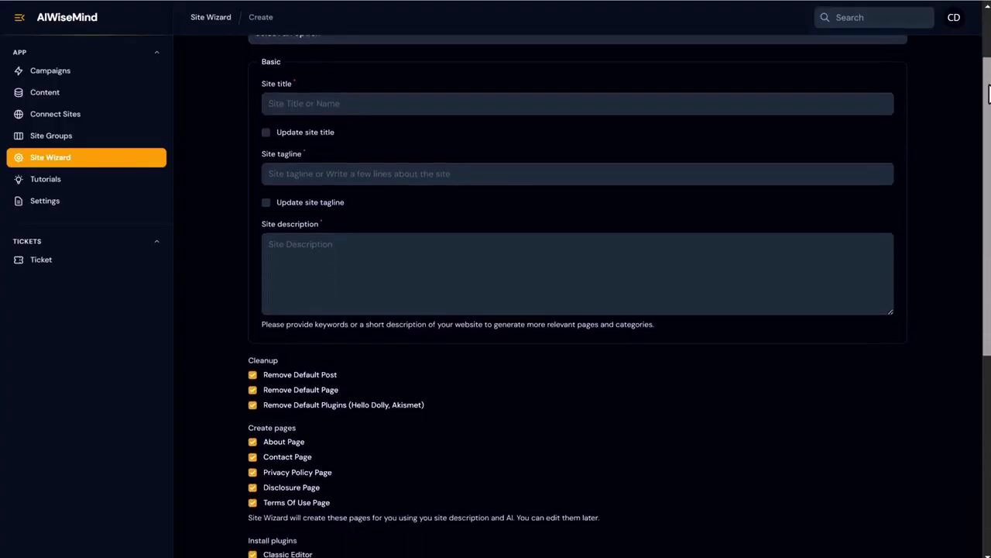
{"action": "scroll", "coordinate": [577, 295], "scroll_direction": "down", "scroll_amount": 5}
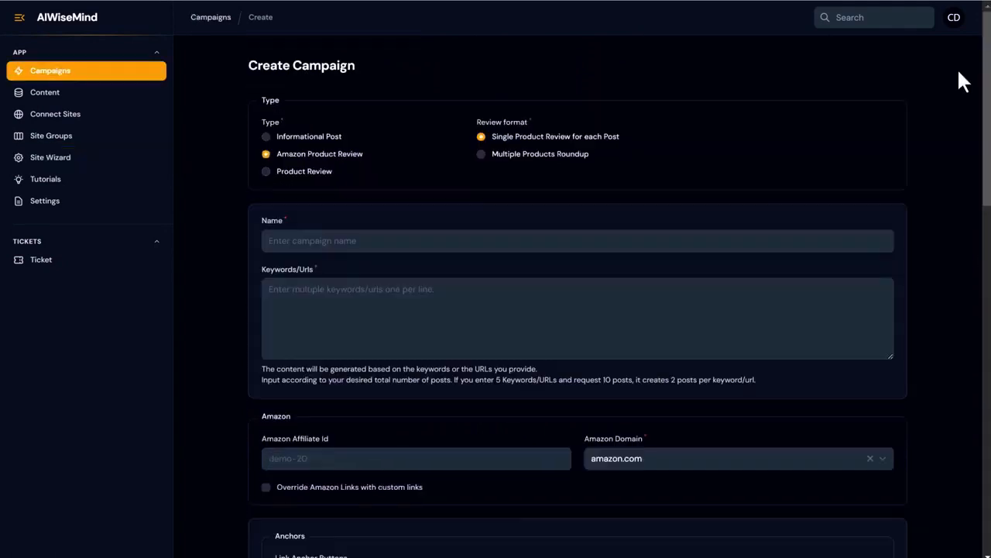
Step: Configure the Amazon product review campaign's affiliate ID, maximum anchor link count and a schedule of 3 posts every day
{"action": "scroll", "coordinate": [562, 200], "scroll_direction": "down", "scroll_amount": 2}
{"action": "left_click", "coordinate": [323, 227]}
{"action": "left_click_drag", "start_coordinate": [316, 10], "coordinate": [92, 14]}
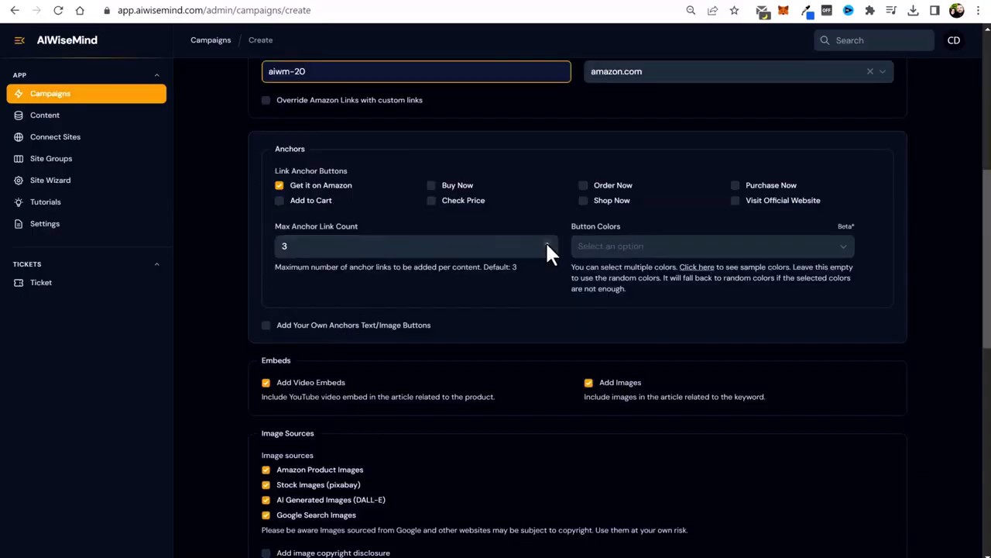
{"action": "left_click", "coordinate": [546, 241]}
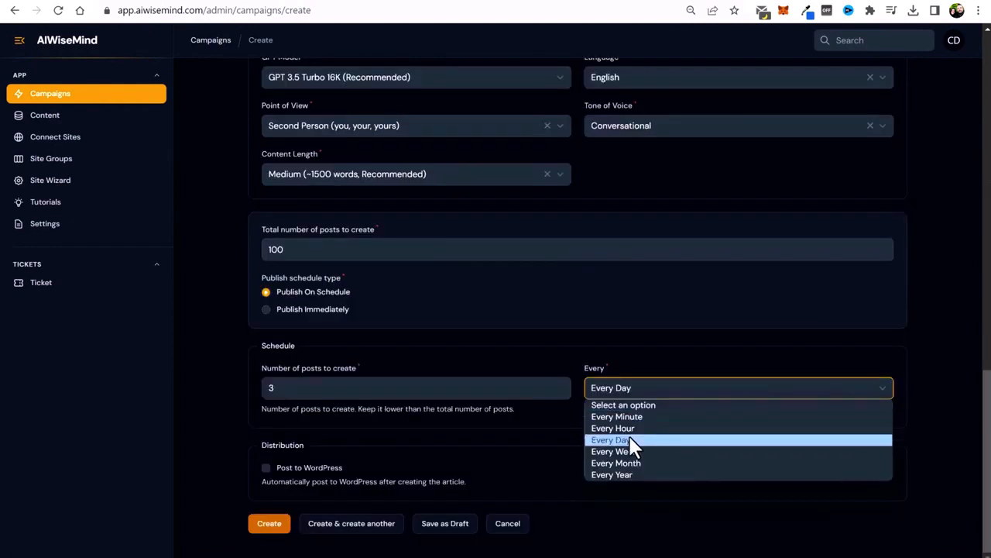
{"action": "left_click", "coordinate": [629, 438]}
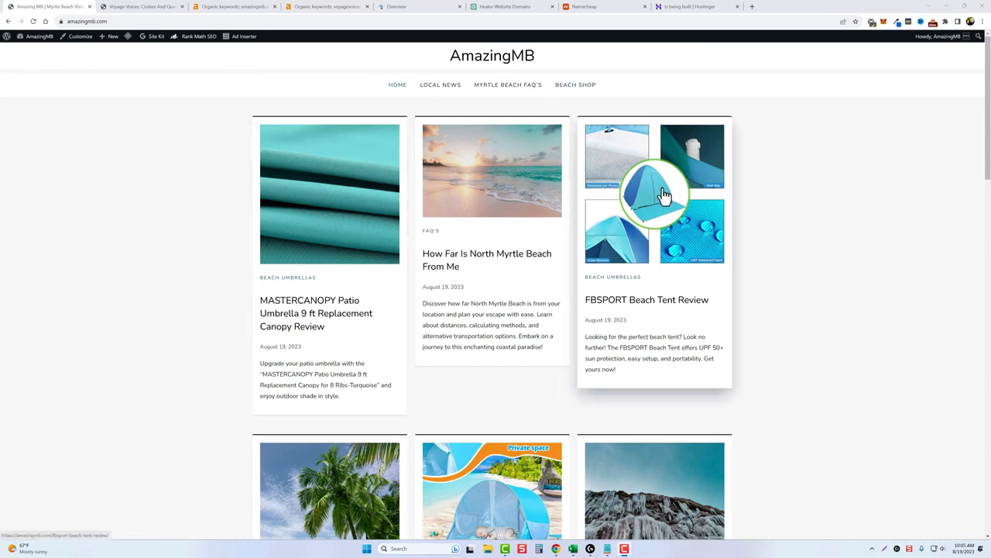
Step: View the Voyage Voices and AmazingMB home pages and examine the organic keywords and search volumes for amazingmb.com in Ahrefs
{"action": "left_click", "coordinate": [127, 14]}
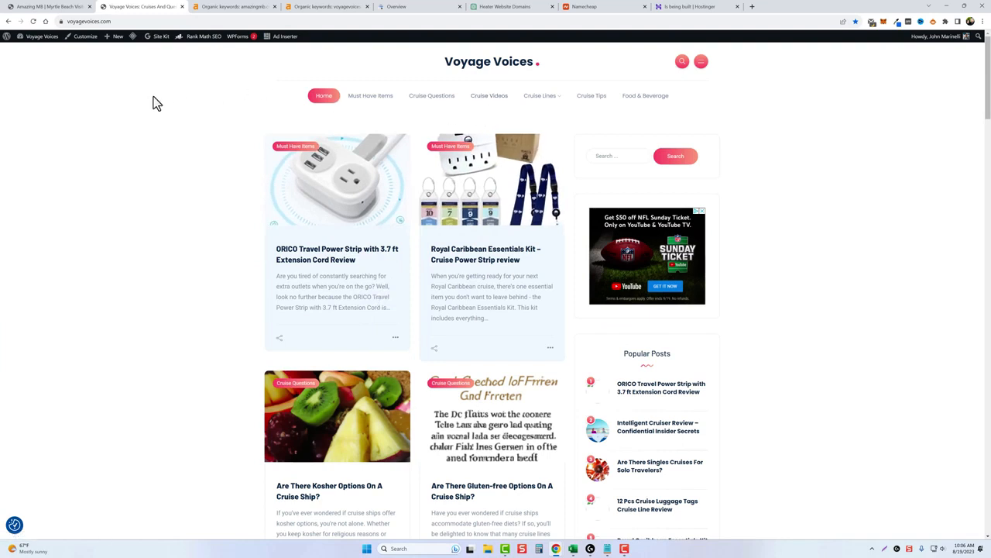
{"action": "left_click", "coordinate": [58, 6]}
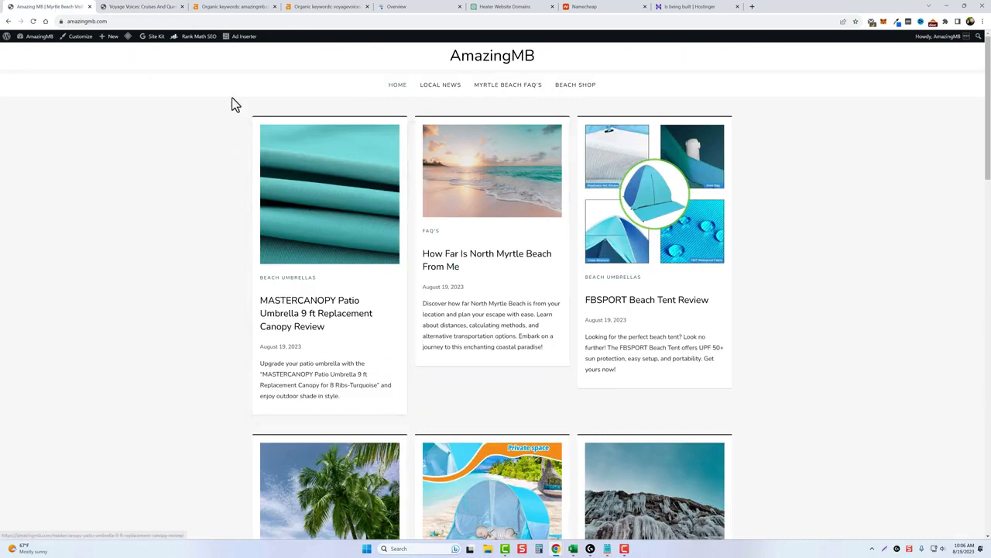
{"action": "left_click", "coordinate": [222, 7]}
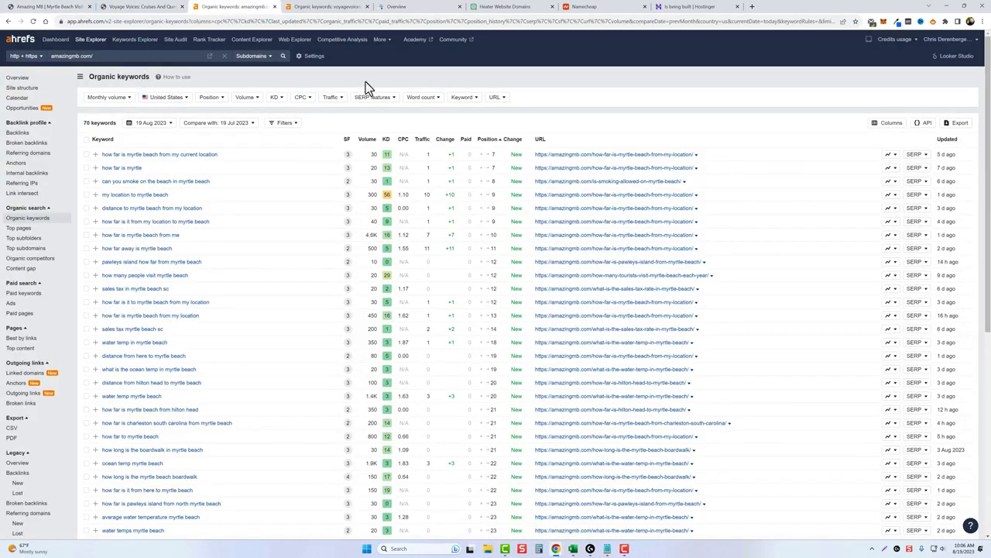
{"action": "left_click_drag", "start_coordinate": [102, 55], "coordinate": [39, 60]}
{"action": "left_click_drag", "start_coordinate": [118, 123], "coordinate": [82, 122]}
{"action": "left_click", "coordinate": [370, 237]}
{"action": "double_click", "coordinate": [370, 236]}
{"action": "double_click", "coordinate": [372, 396]}
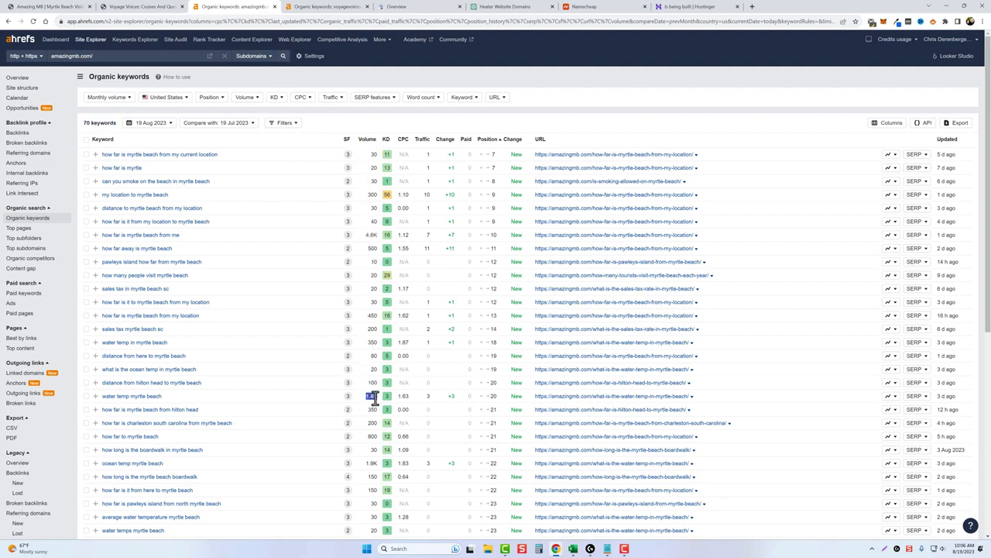
{"action": "double_click", "coordinate": [370, 463]}
Step: Examine the keyword total and the full list of organic keywords for voyagevoices.com
{"action": "left_click", "coordinate": [322, 8]}
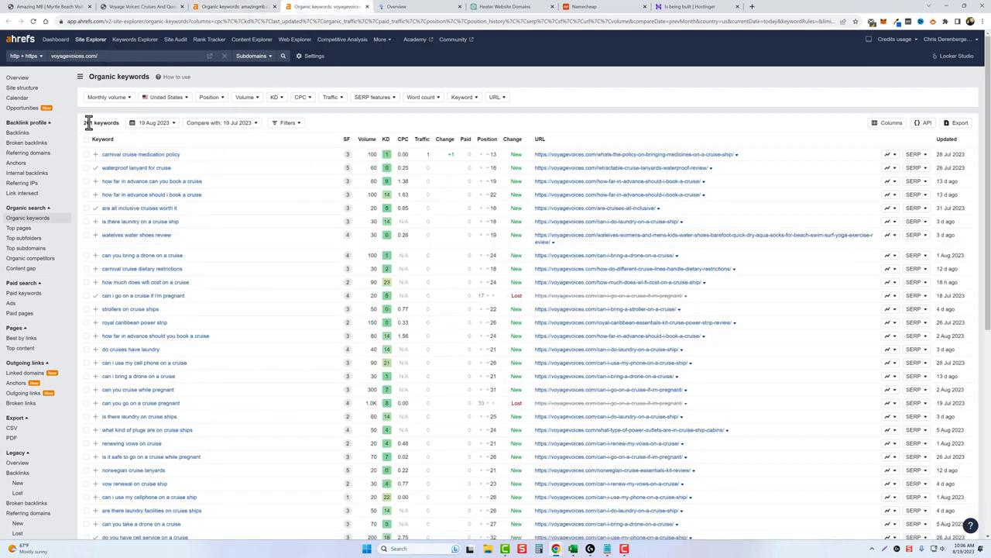
{"action": "left_click_drag", "start_coordinate": [84, 123], "coordinate": [121, 123]}
{"action": "scroll", "coordinate": [370, 312], "scroll_direction": "down", "scroll_amount": 3}
{"action": "scroll", "coordinate": [370, 318], "scroll_direction": "down", "scroll_amount": 2}
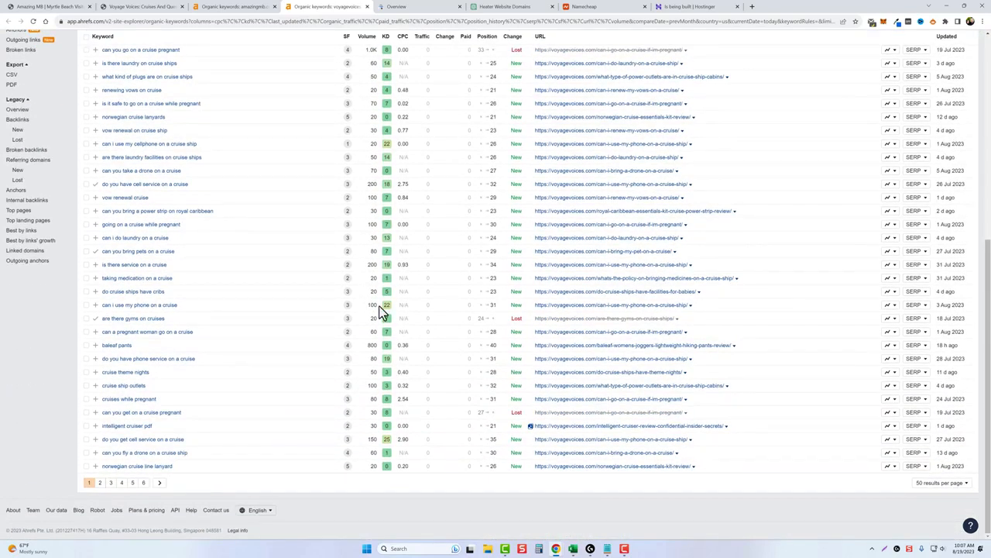
{"action": "scroll", "coordinate": [381, 289], "scroll_direction": "up", "scroll_amount": 5}
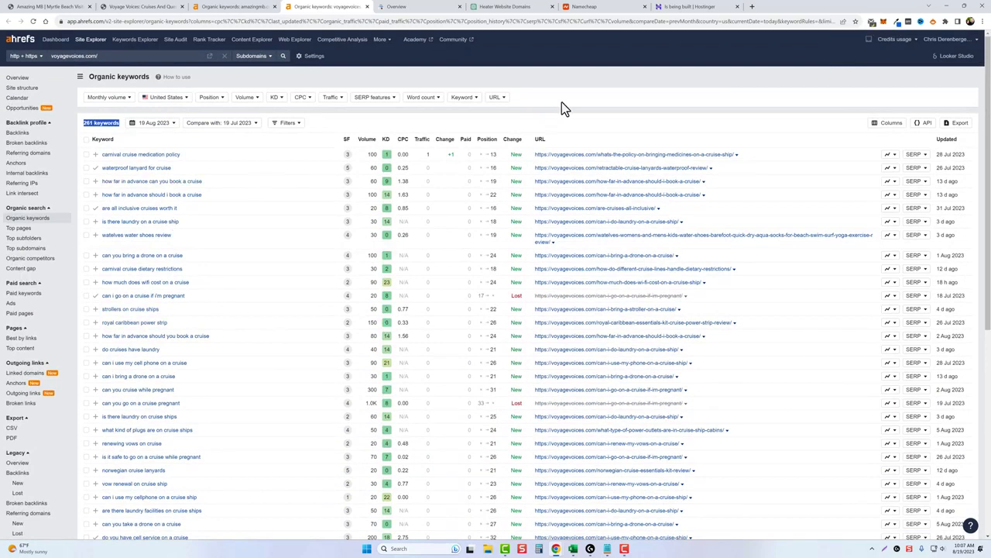
Step: Check the click performance and indexed pages of amazingmb.com in Google Search Console
{"action": "key", "text": "ctrl+Tab"}
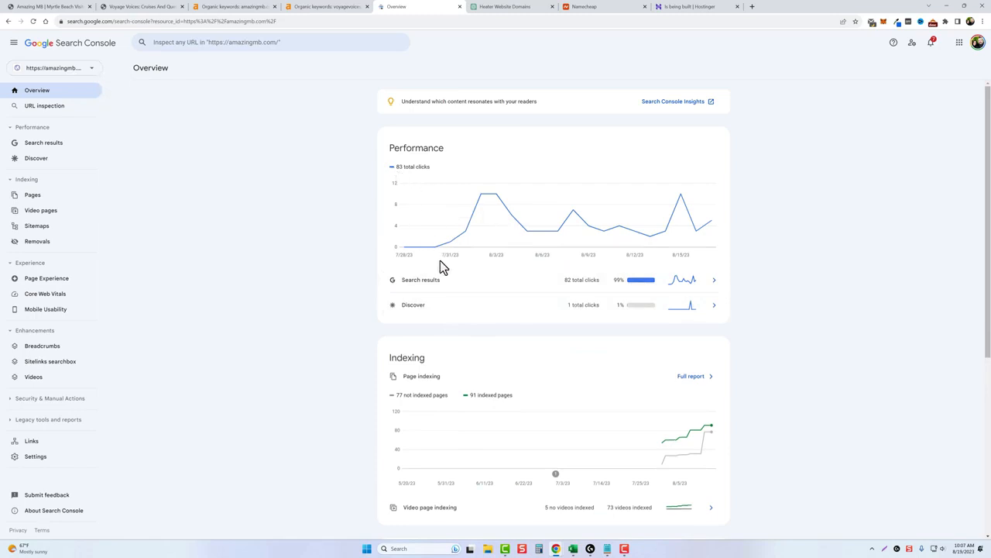
{"action": "mouse_move", "coordinate": [435, 248]}
{"action": "left_click_drag", "start_coordinate": [470, 395], "coordinate": [519, 402]}
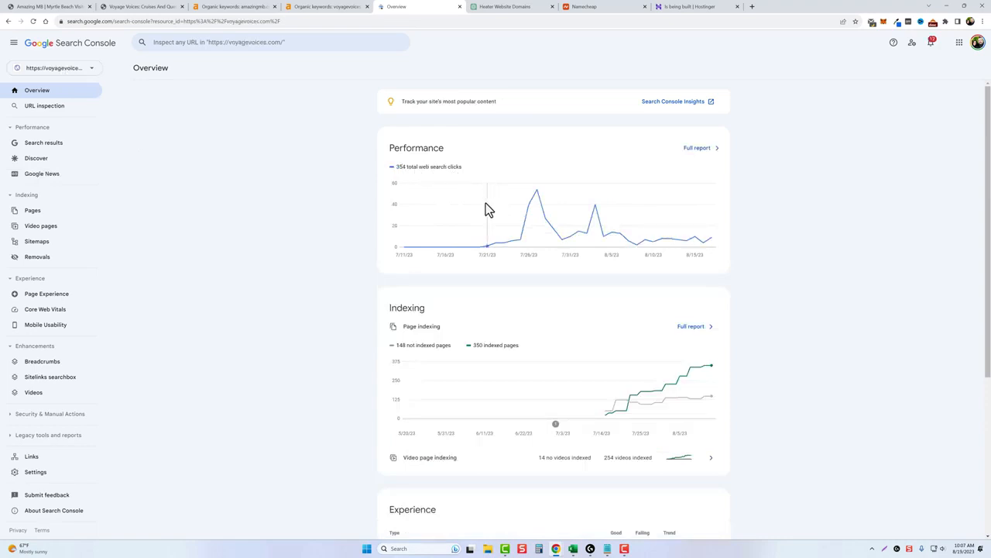
Step: Check the click performance, indexed pages and experience data of voyagevoices.com in Search Console
{"action": "mouse_move", "coordinate": [482, 240]}
{"action": "left_click_drag", "start_coordinate": [471, 346], "coordinate": [520, 347]}
{"action": "left_click", "coordinate": [339, 342]}
{"action": "scroll", "coordinate": [340, 342], "scroll_direction": "down", "scroll_amount": 1}
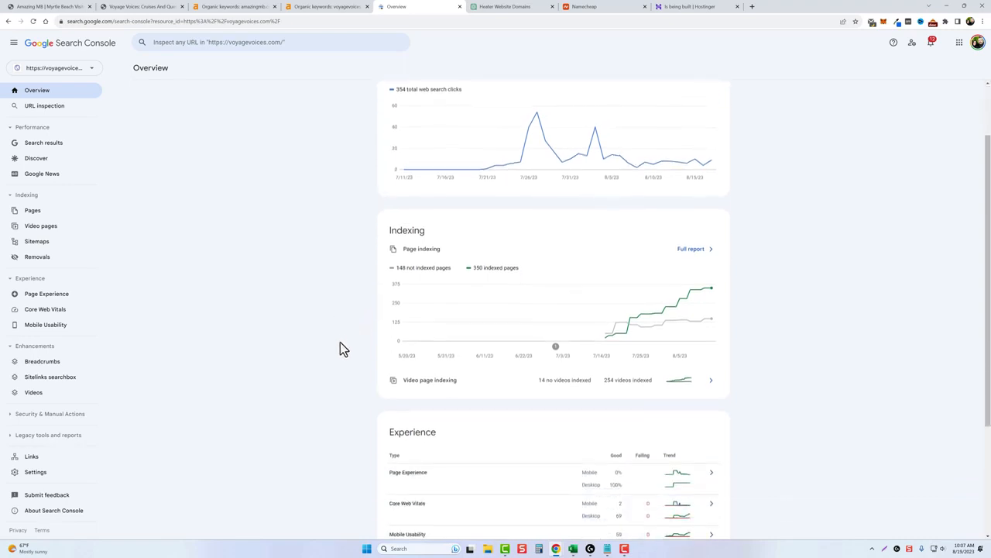
{"action": "scroll", "coordinate": [333, 342], "scroll_direction": "up", "scroll_amount": 1}
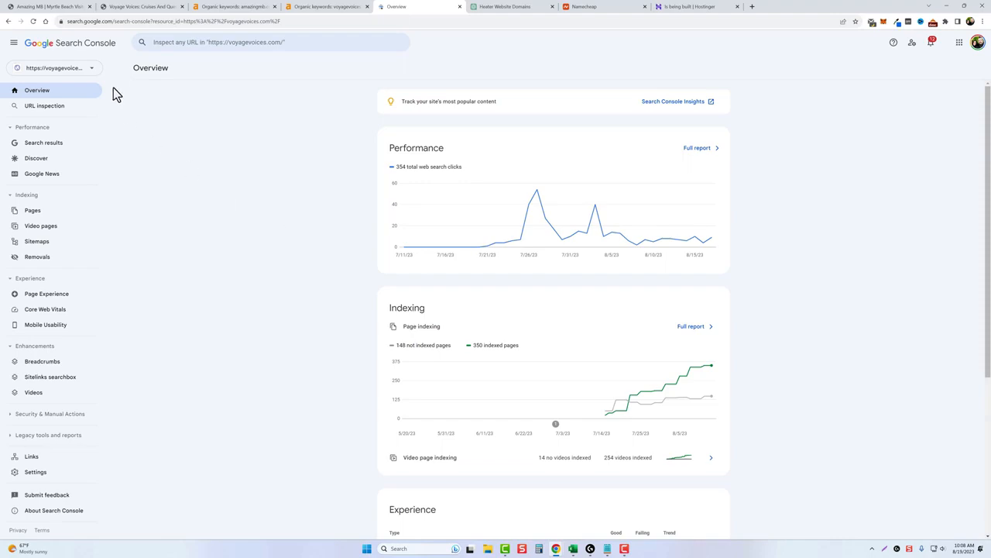
Step: Open the MASTERCANOPY Patio Umbrella review on AmazingMB and look through the article and its ads
{"action": "left_click", "coordinate": [78, 7]}
{"action": "left_click", "coordinate": [323, 193]}
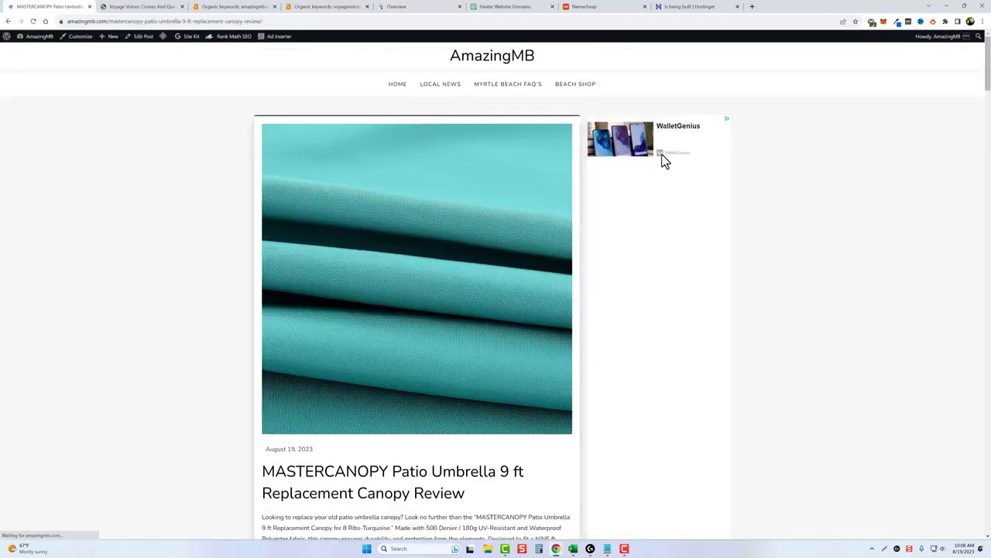
{"action": "scroll", "coordinate": [426, 364], "scroll_direction": "down", "scroll_amount": 15}
{"action": "scroll", "coordinate": [430, 349], "scroll_direction": "up", "scroll_amount": 3}
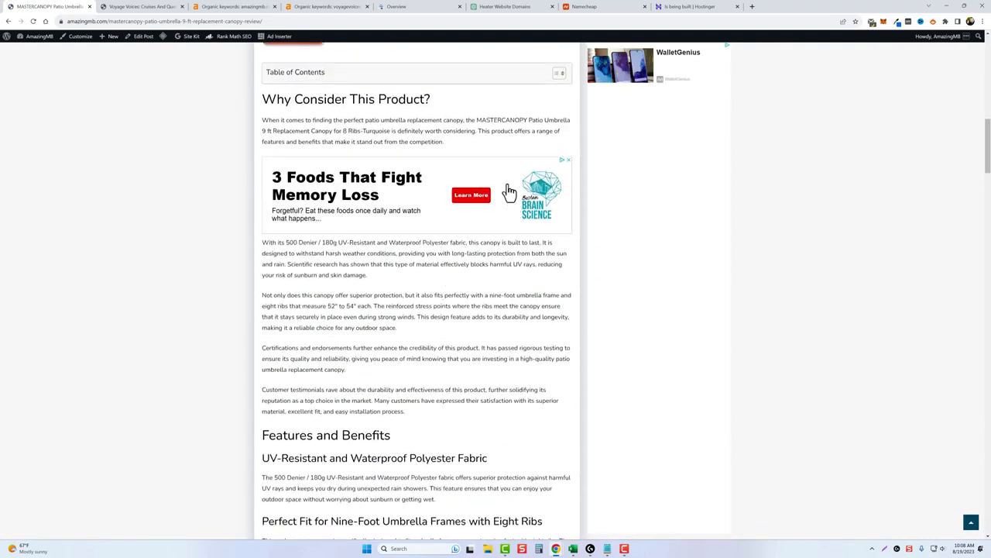
Step: Close the two example sites, both Ahrefs keyword reports and the Search Console page
{"action": "left_click", "coordinate": [144, 7]}
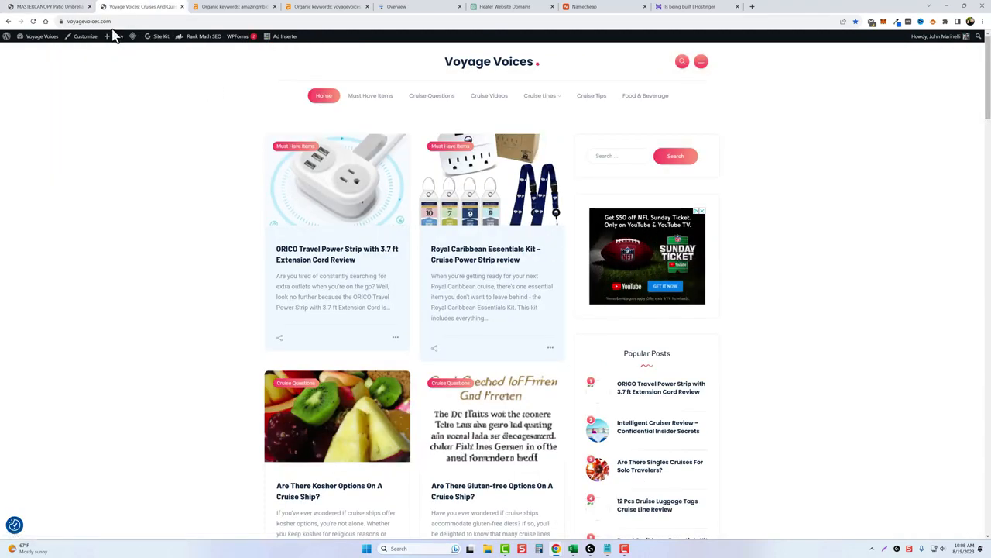
{"action": "left_click", "coordinate": [90, 6]}
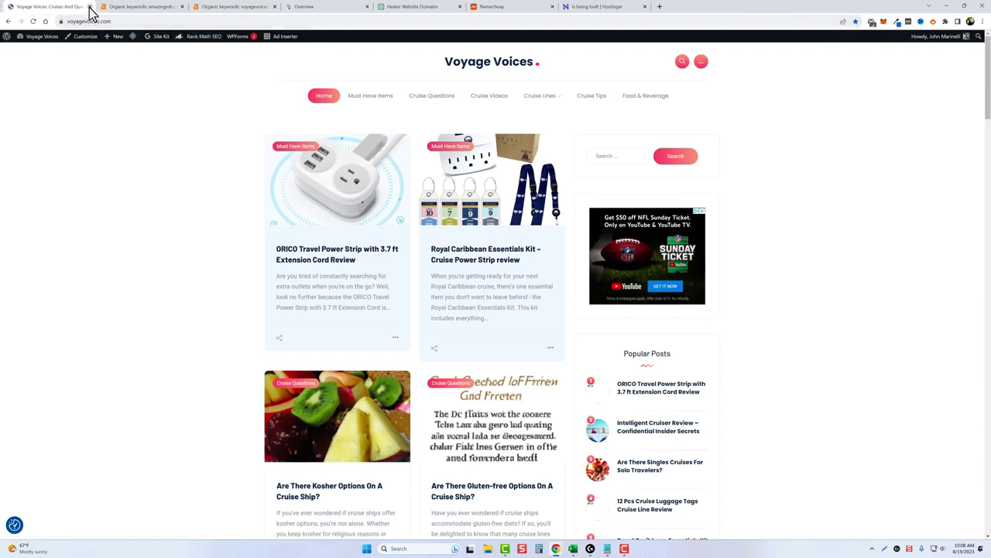
{"action": "left_click", "coordinate": [89, 6]}
{"action": "left_click", "coordinate": [90, 6]}
{"action": "left_click", "coordinate": [90, 6]}
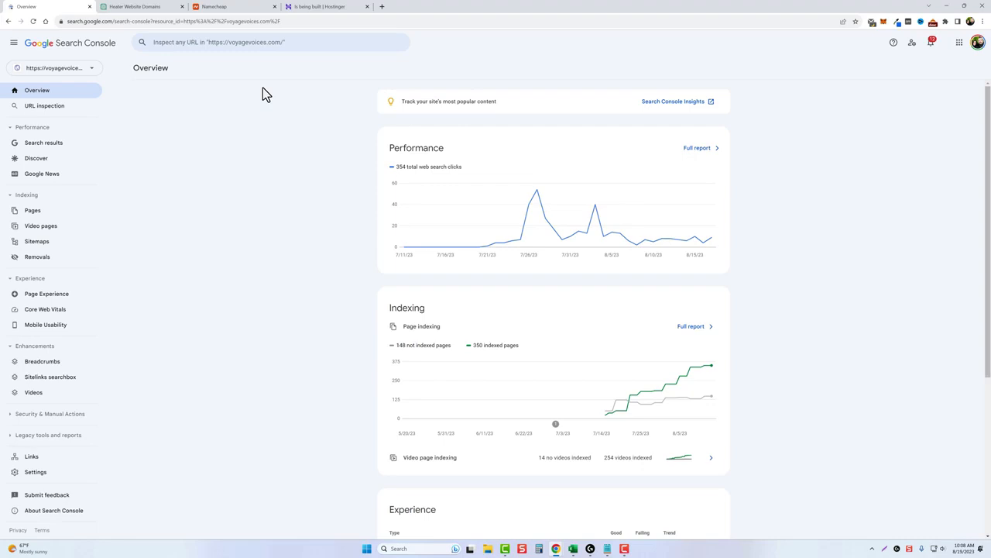
{"action": "key", "text": "ctrl+w"}
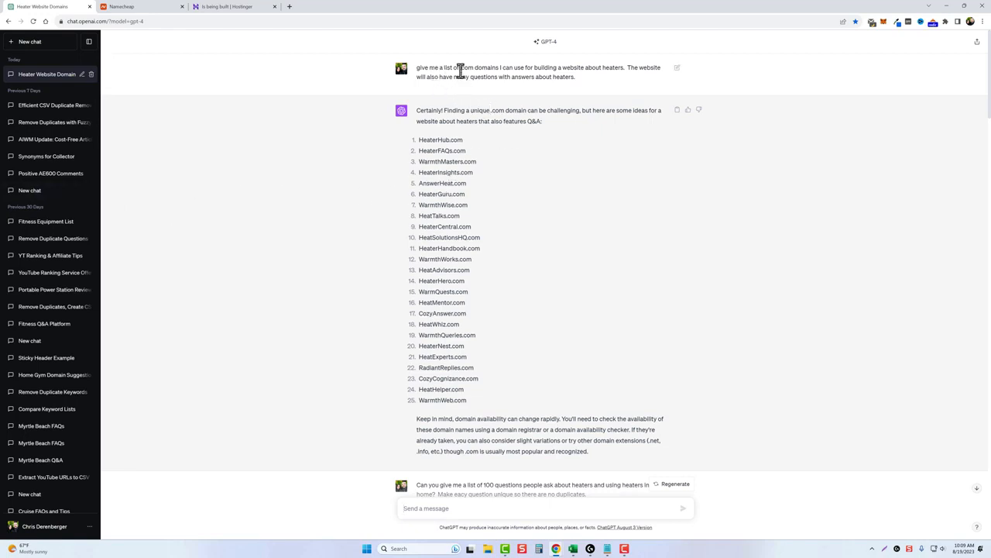
Step: Read the heater domain prompt in ChatGPT and check the suggested domains' availability on Namecheap, including heaterinsights.com
{"action": "left_click_drag", "start_coordinate": [460, 70], "coordinate": [625, 73]}
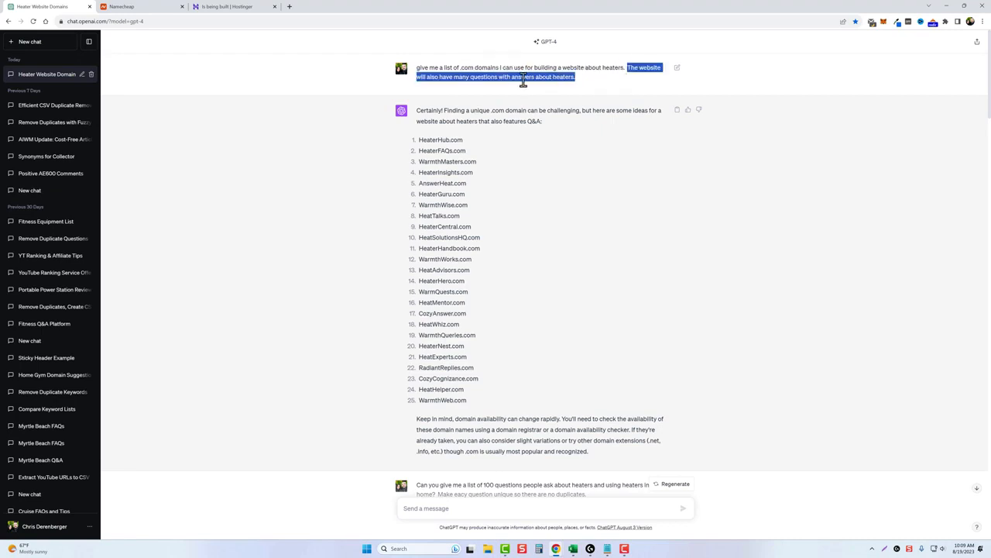
{"action": "left_click", "coordinate": [559, 78]}
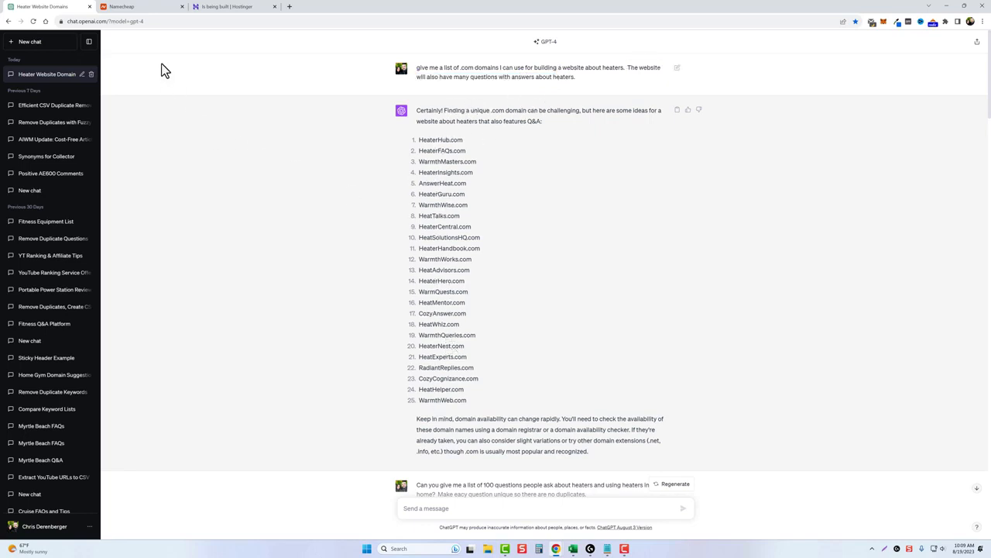
{"action": "key", "text": "ctrl+Tab"}
{"action": "mouse_move", "coordinate": [403, 68]}
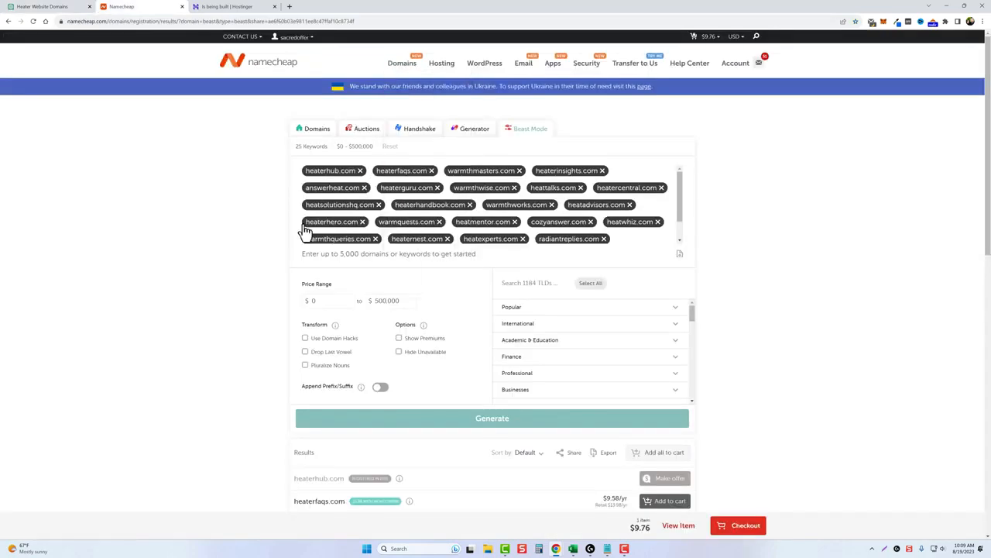
{"action": "scroll", "coordinate": [232, 350], "scroll_direction": "down", "scroll_amount": 5}
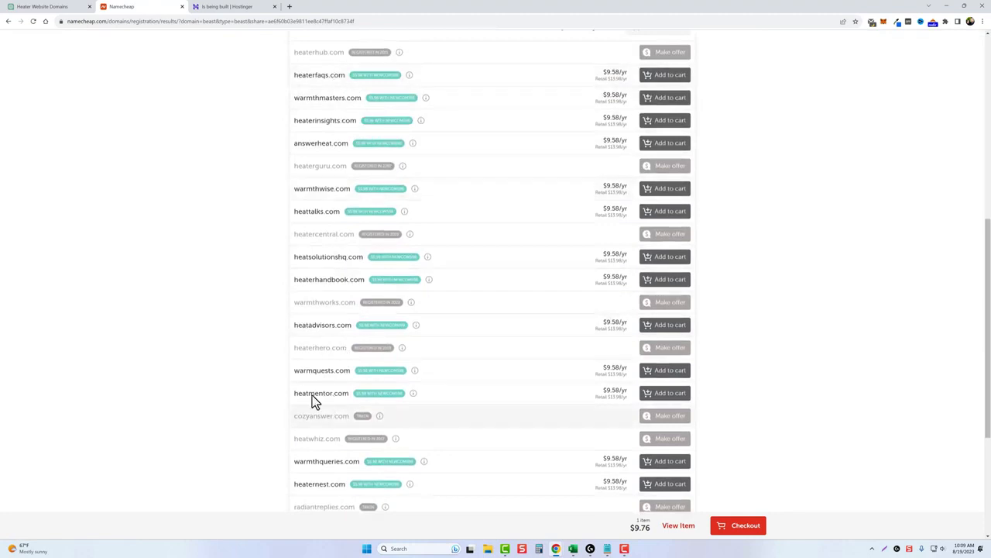
{"action": "left_click_drag", "start_coordinate": [294, 122], "coordinate": [358, 121]}
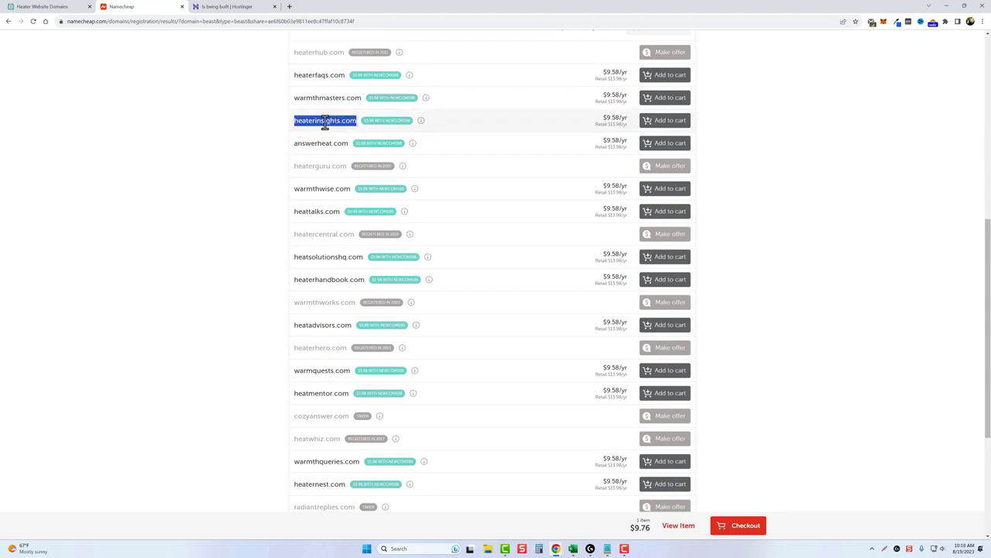
Step: Install WordPress 6.3 in English on heaterinsights.com through Hostinger's auto installer, updating only to minor versions
{"action": "left_click", "coordinate": [228, 8]}
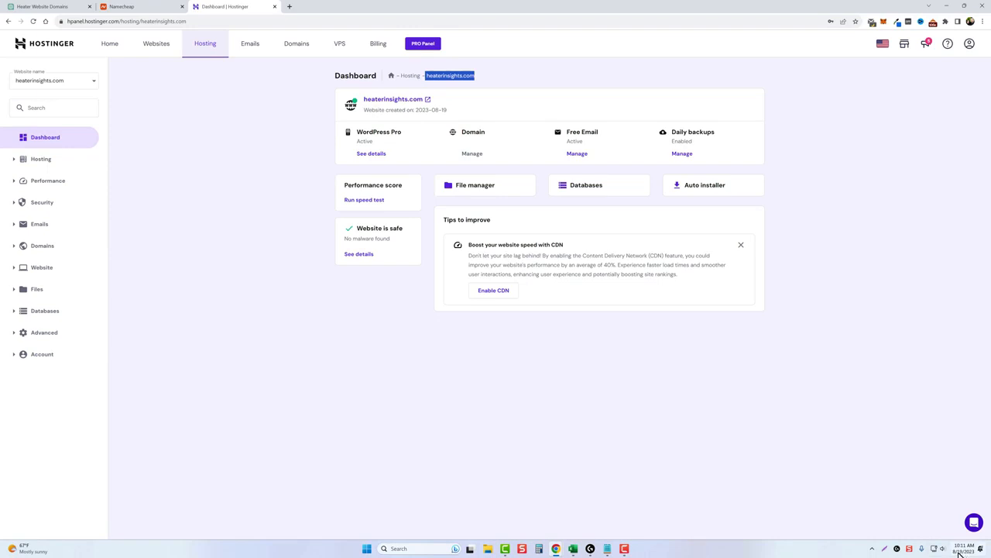
{"action": "left_click", "coordinate": [249, 153]}
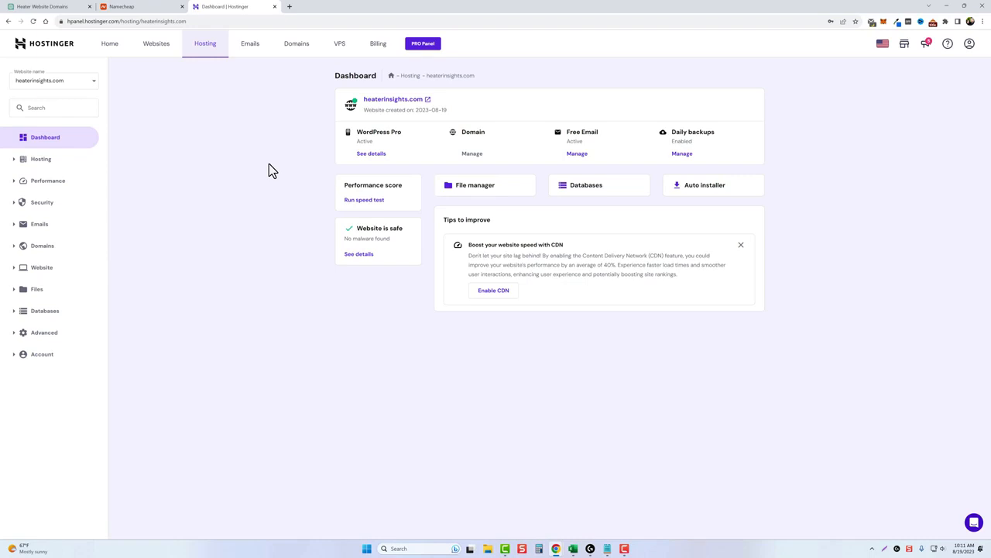
{"action": "left_click", "coordinate": [698, 187]}
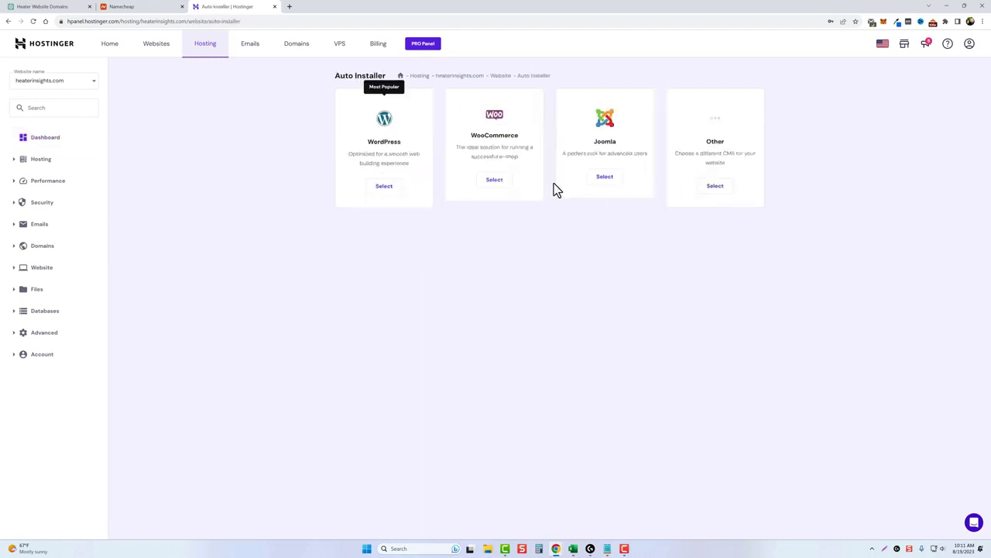
{"action": "left_click", "coordinate": [384, 188]}
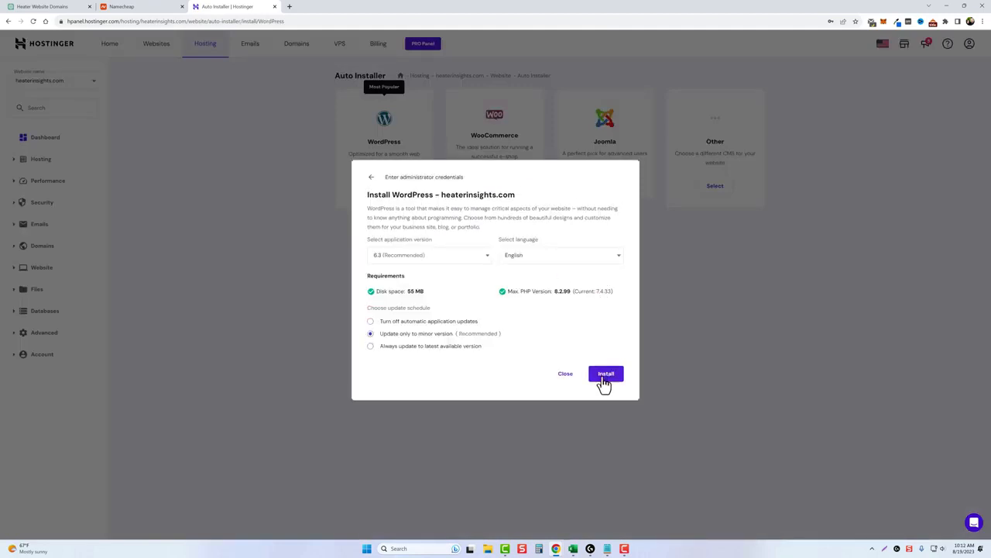
{"action": "left_click", "coordinate": [609, 374]}
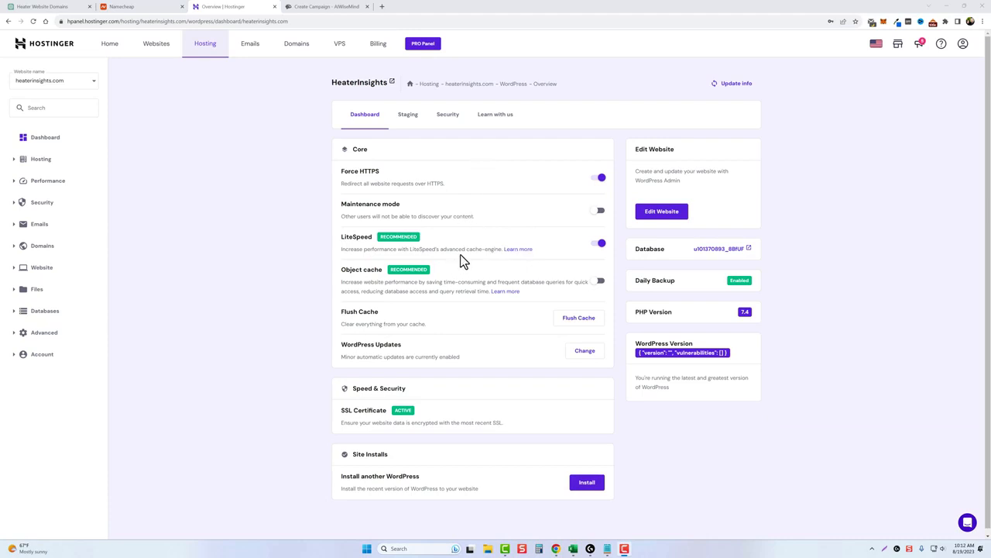
Step: Open the WordPress admin for heaterinsights.com from Hostinger and visit the live site
{"action": "left_click", "coordinate": [663, 215]}
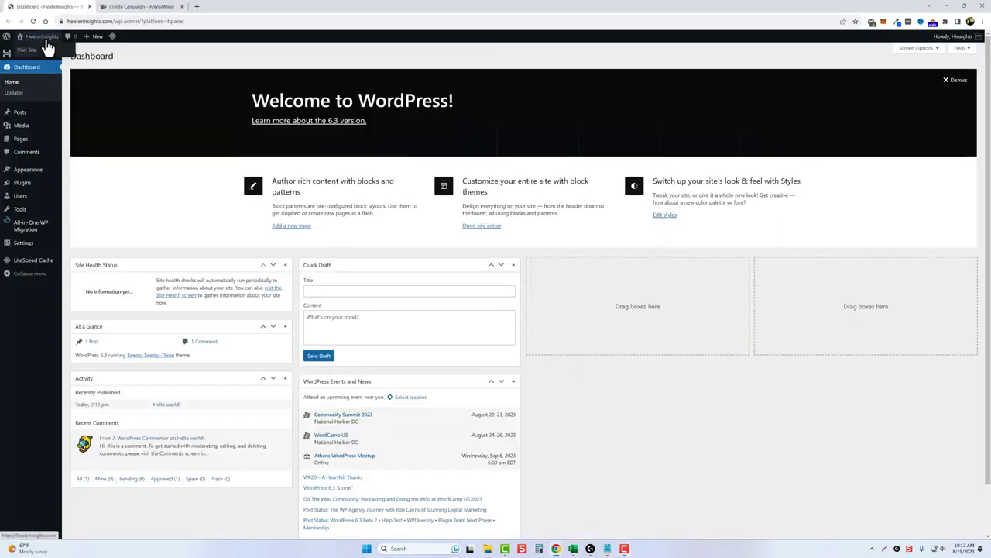
{"action": "left_click", "coordinate": [30, 51]}
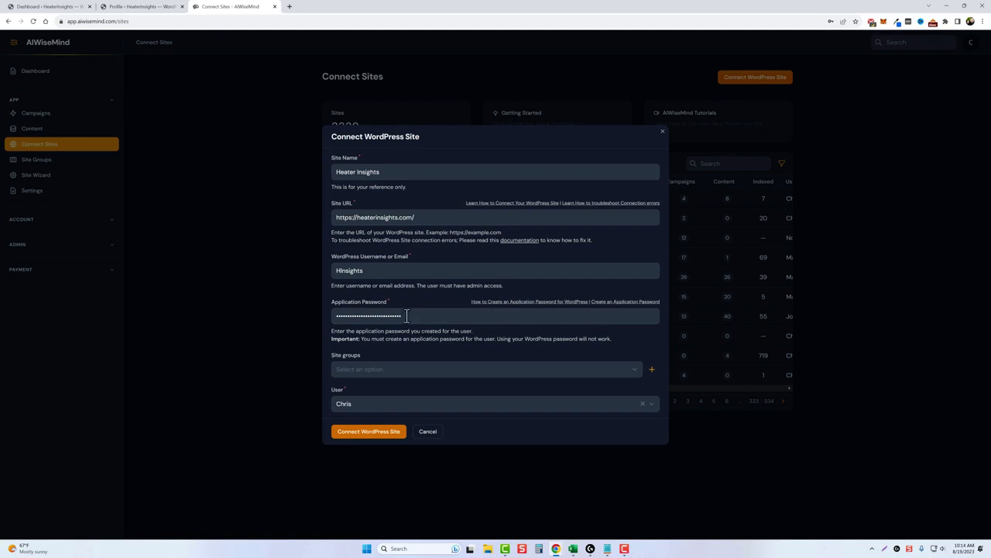
{"action": "left_click", "coordinate": [369, 432]}
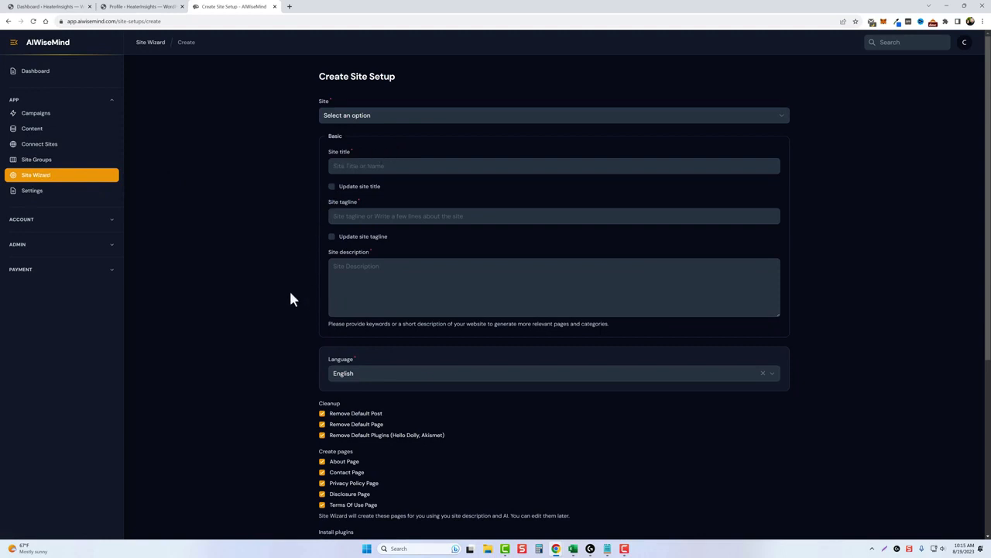
Step: Add Site Kit by Google, Rank Math SEO and Youtube Embed Plus to the plugins the site setup installs
{"action": "scroll", "coordinate": [292, 317], "scroll_direction": "down", "scroll_amount": 2}
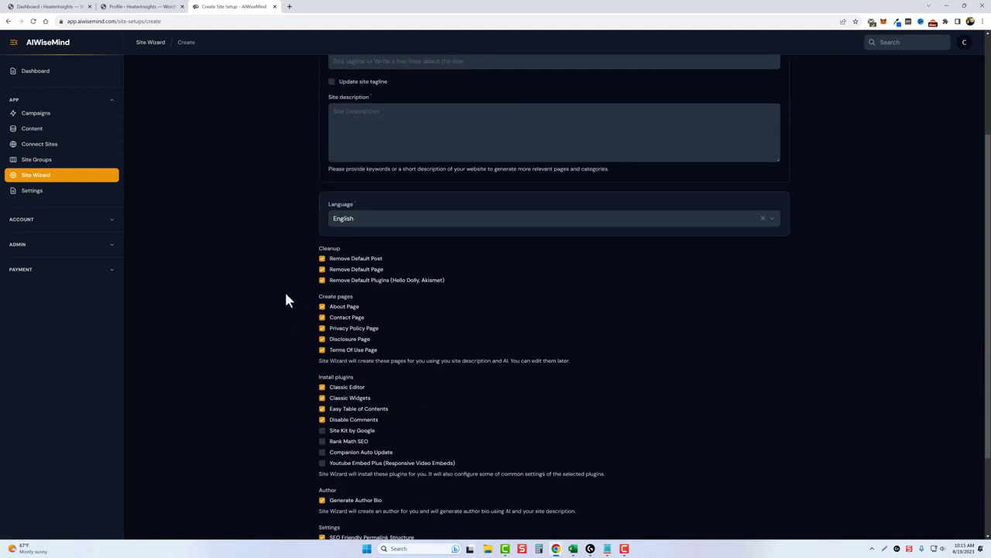
{"action": "scroll", "coordinate": [288, 288], "scroll_direction": "down", "scroll_amount": 2}
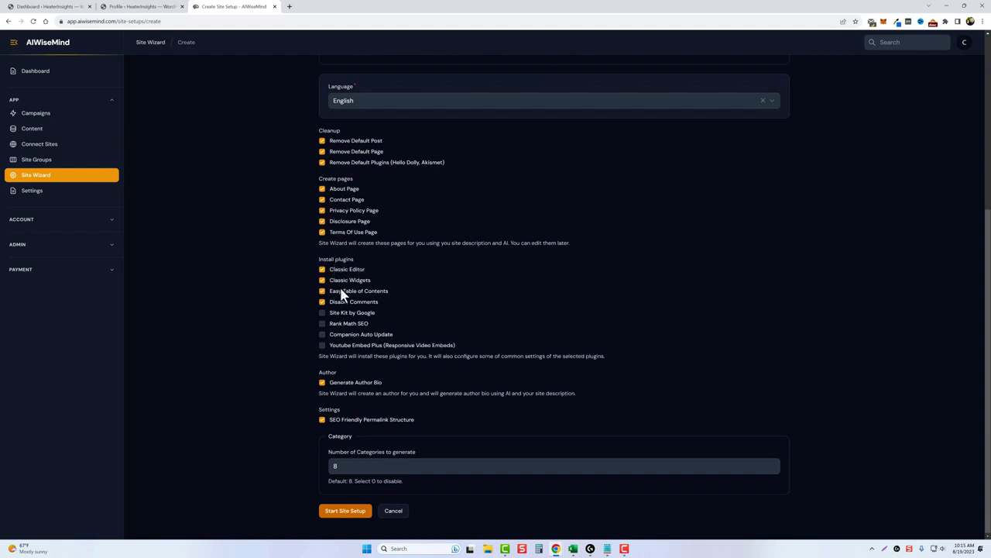
{"action": "left_click", "coordinate": [322, 314]}
{"action": "left_click", "coordinate": [322, 323]}
{"action": "left_click", "coordinate": [322, 345]}
Step: Choose the Heater Insights site for the setup and describe it as answering popular heater questions and sharing the most popular home heaters
{"action": "scroll", "coordinate": [447, 372], "scroll_direction": "up", "scroll_amount": 3}
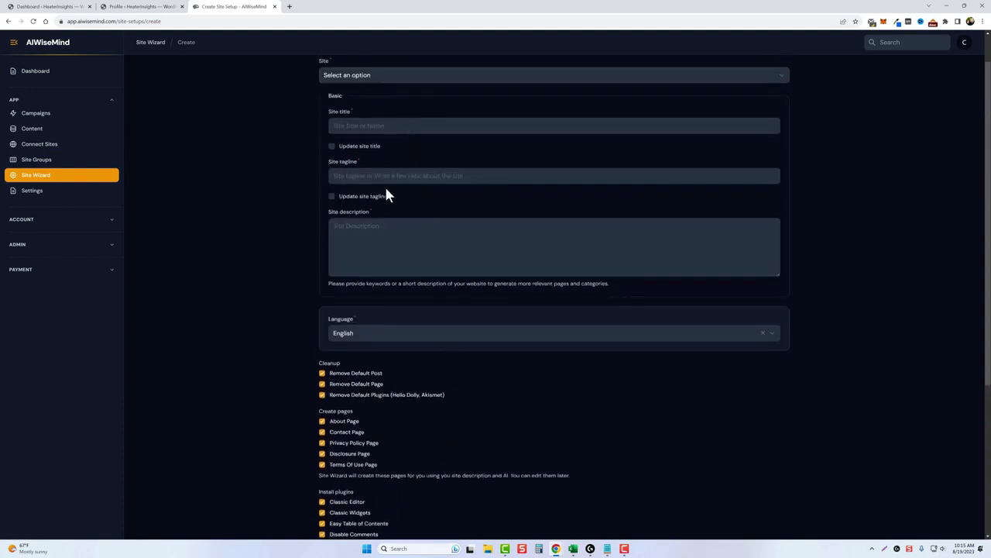
{"action": "scroll", "coordinate": [388, 196], "scroll_direction": "up", "scroll_amount": 1}
{"action": "left_click", "coordinate": [363, 115]}
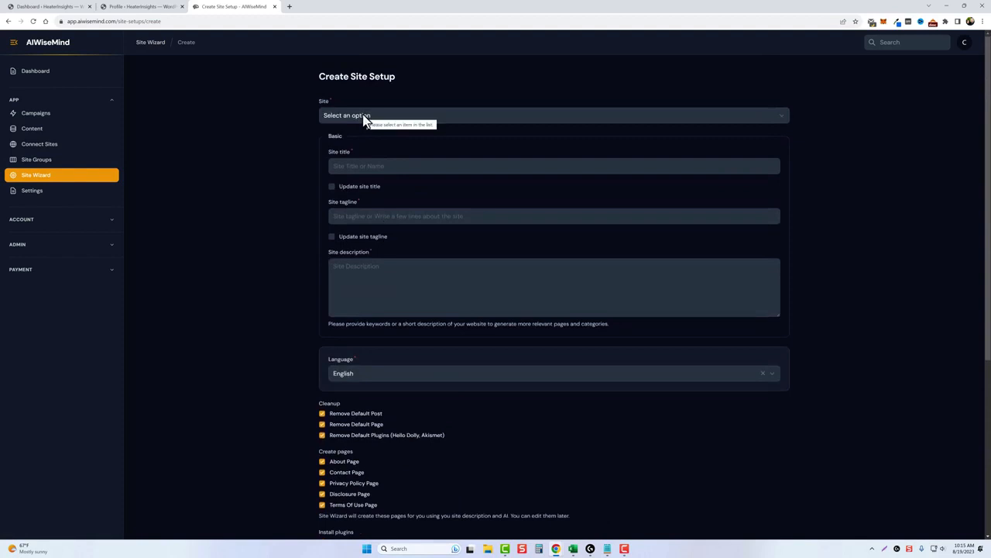
{"action": "left_click", "coordinate": [363, 160]}
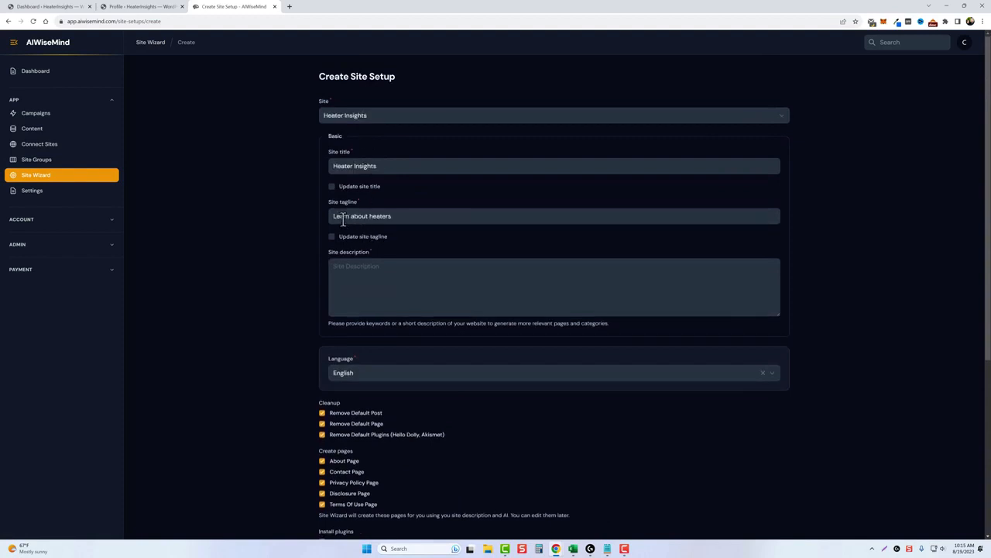
{"action": "left_click", "coordinate": [359, 271]}
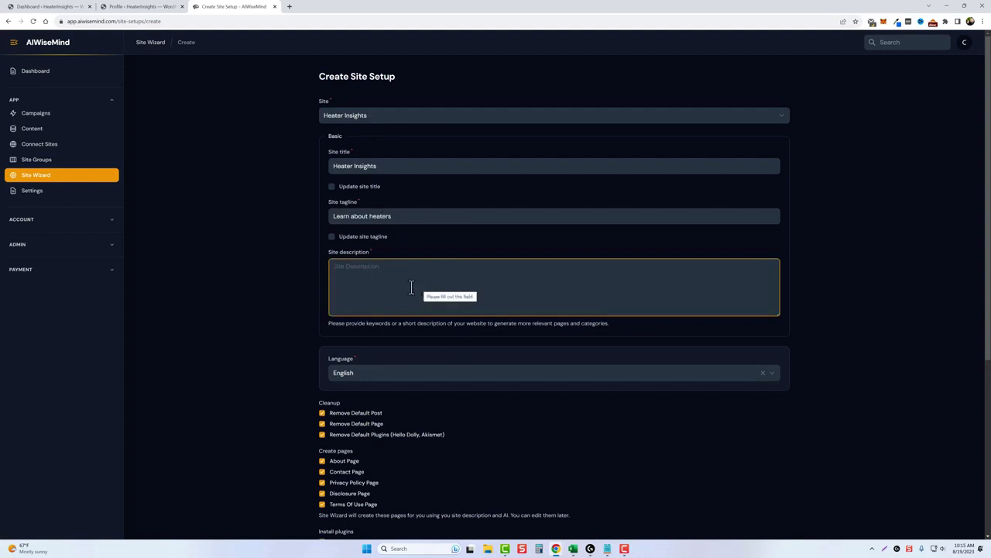
{"action": "scroll", "coordinate": [410, 289], "scroll_direction": "down", "scroll_amount": 1}
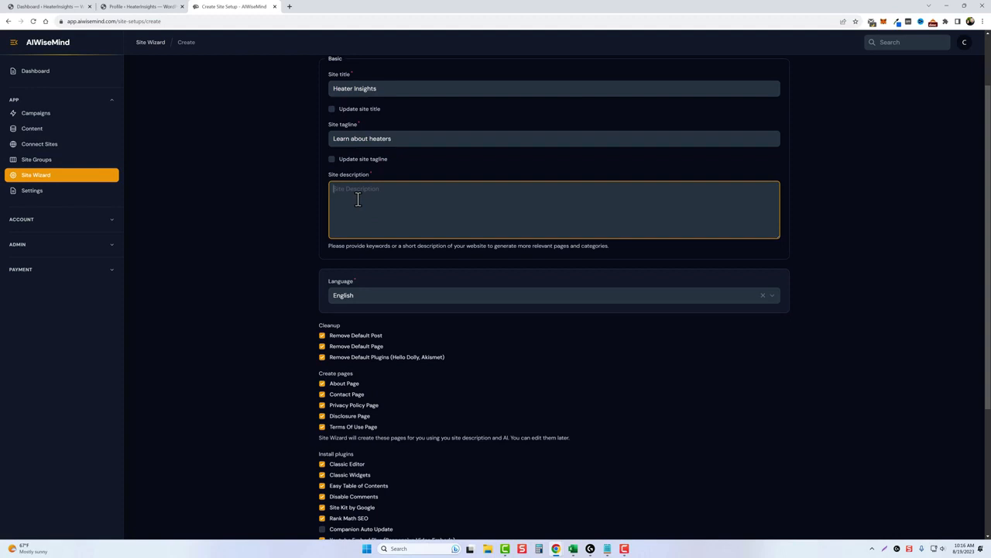
{"action": "type", "text": "Heater Insights answers popular questions for using heaters in the home, garage, or office.  We also share some of our most popular choices for home heaters."}
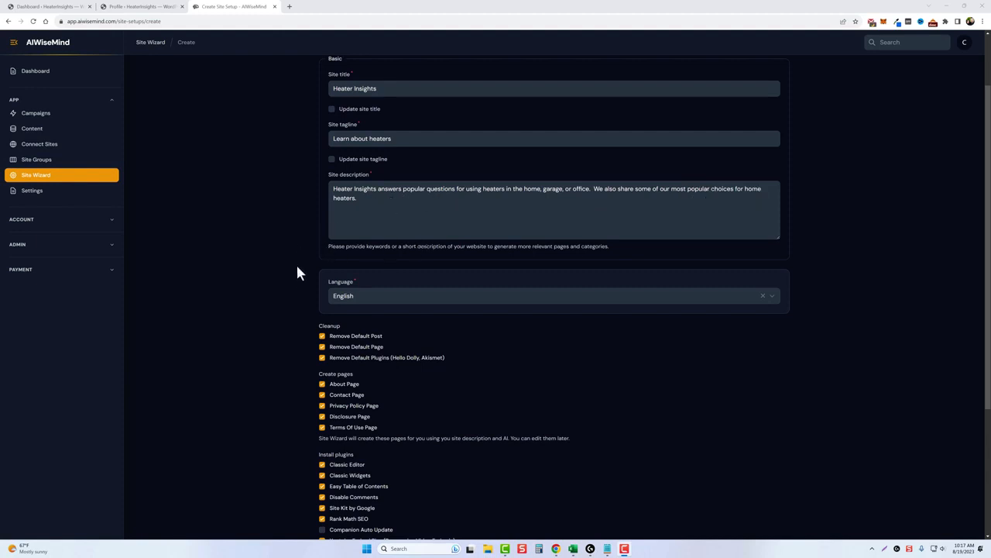
{"action": "scroll", "coordinate": [349, 348], "scroll_direction": "down", "scroll_amount": 4}
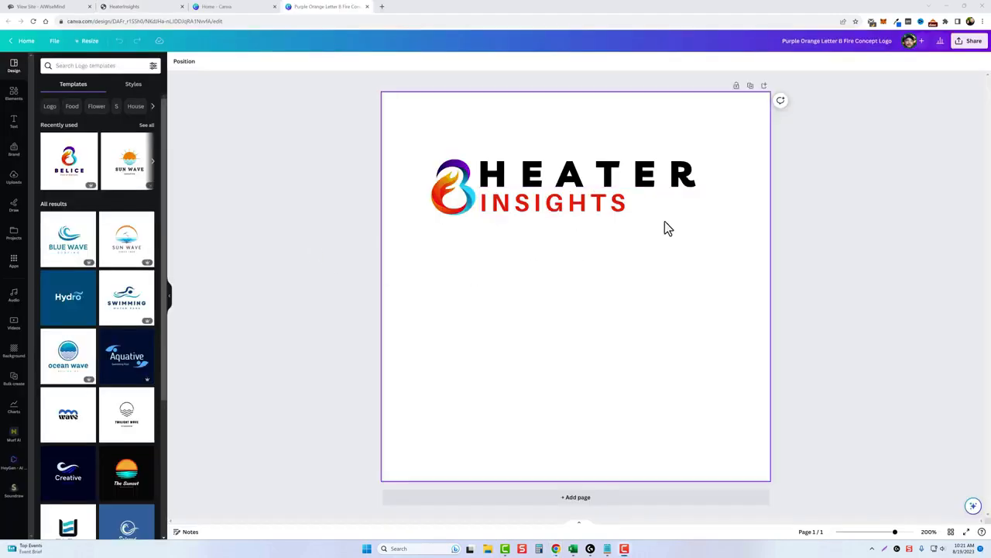
Step: Close the Canva tabs and open the site's About Us, Contact Us, Disclosure, Privacy Policy and Terms Of Use pages in separate tabs
{"action": "left_click", "coordinate": [368, 6]}
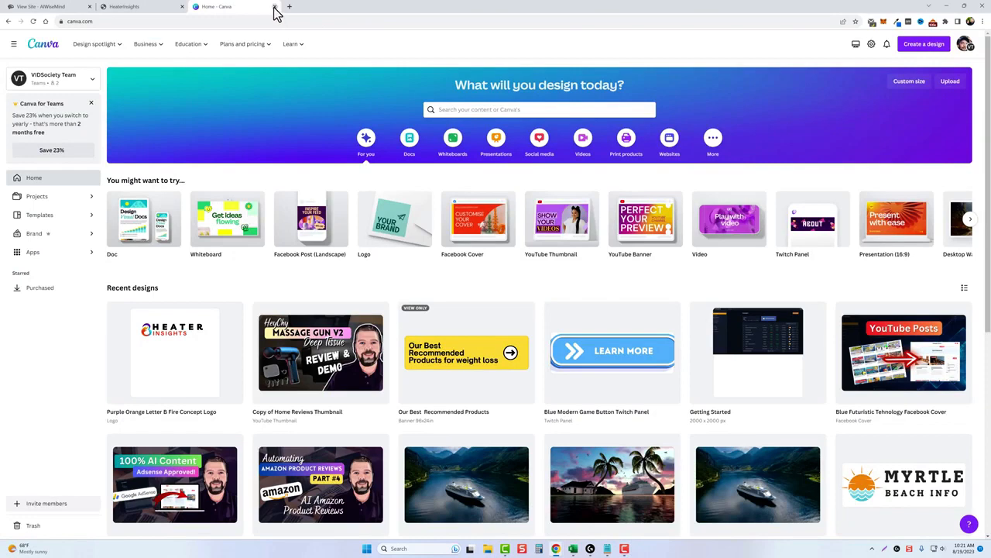
{"action": "left_click", "coordinate": [274, 6]}
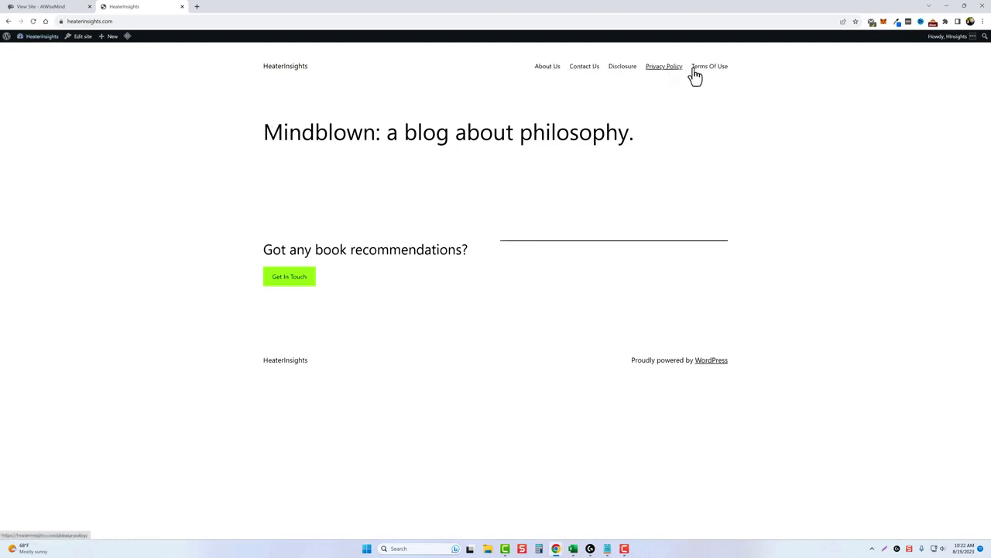
{"action": "middle_click", "coordinate": [551, 68]}
{"action": "middle_click", "coordinate": [586, 69]}
{"action": "middle_click", "coordinate": [622, 69]}
{"action": "middle_click", "coordinate": [664, 69]}
{"action": "middle_click", "coordinate": [705, 68]}
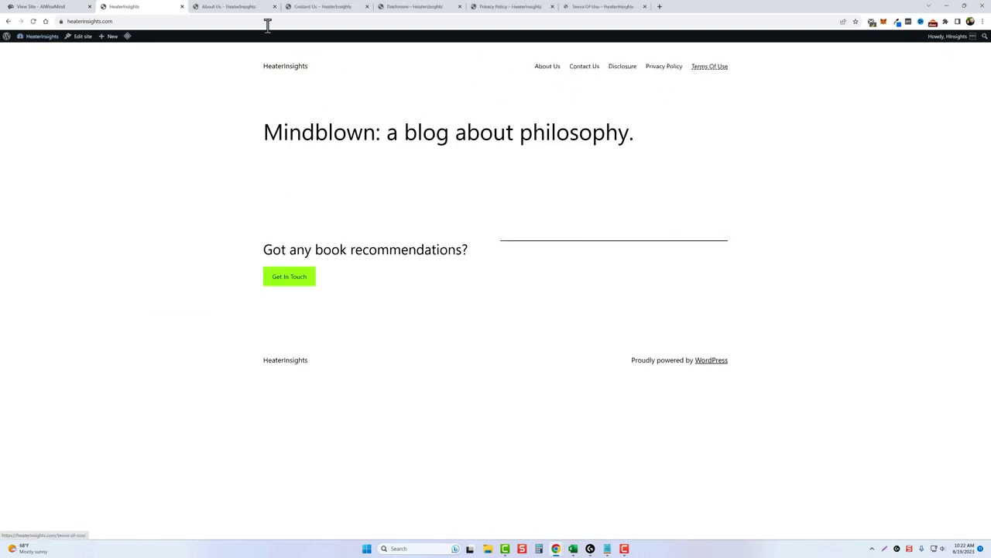
Step: Read through the generated About Us, Contact Us, Disclosure, Privacy Policy and Terms Of Use pages
{"action": "left_click", "coordinate": [237, 8]}
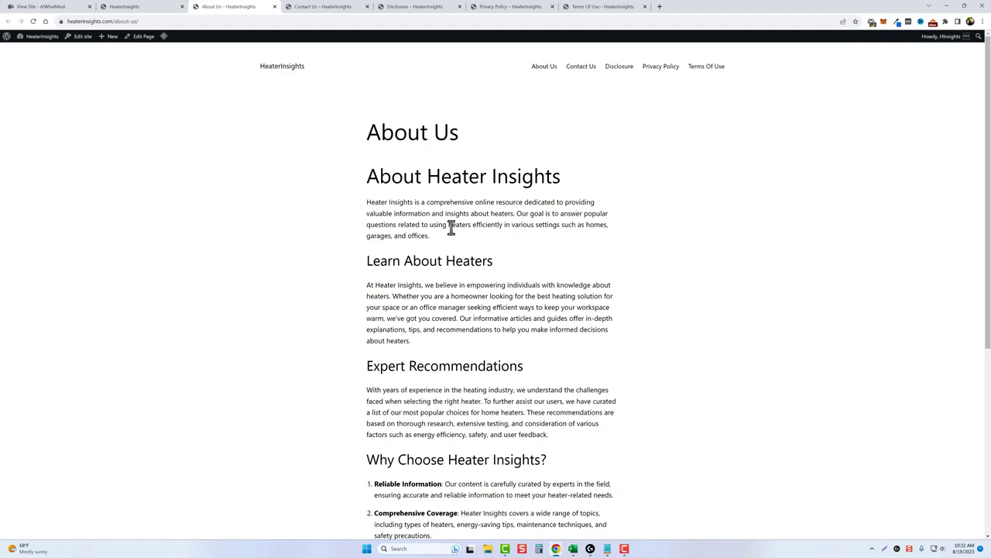
{"action": "scroll", "coordinate": [436, 263], "scroll_direction": "down", "scroll_amount": 3}
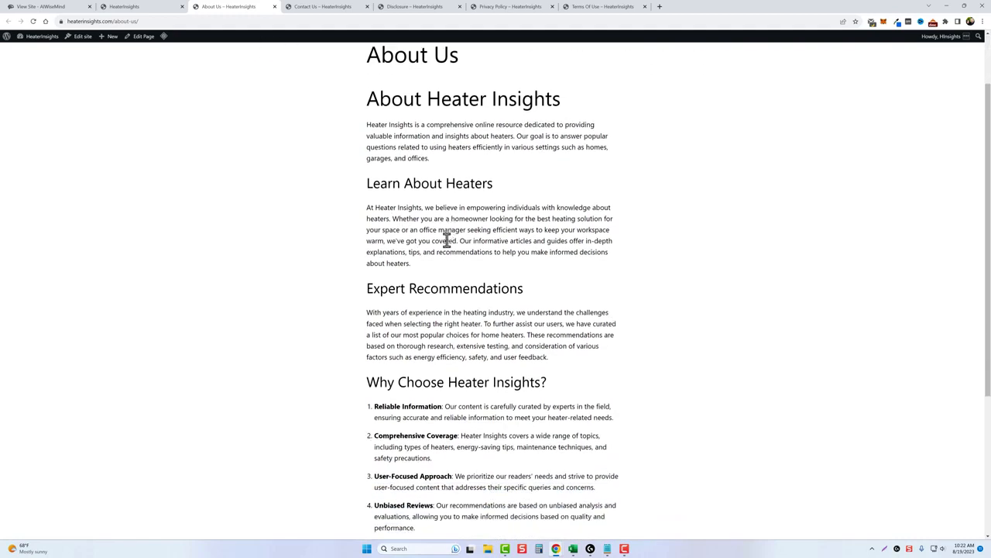
{"action": "scroll", "coordinate": [454, 233], "scroll_direction": "down", "scroll_amount": 2}
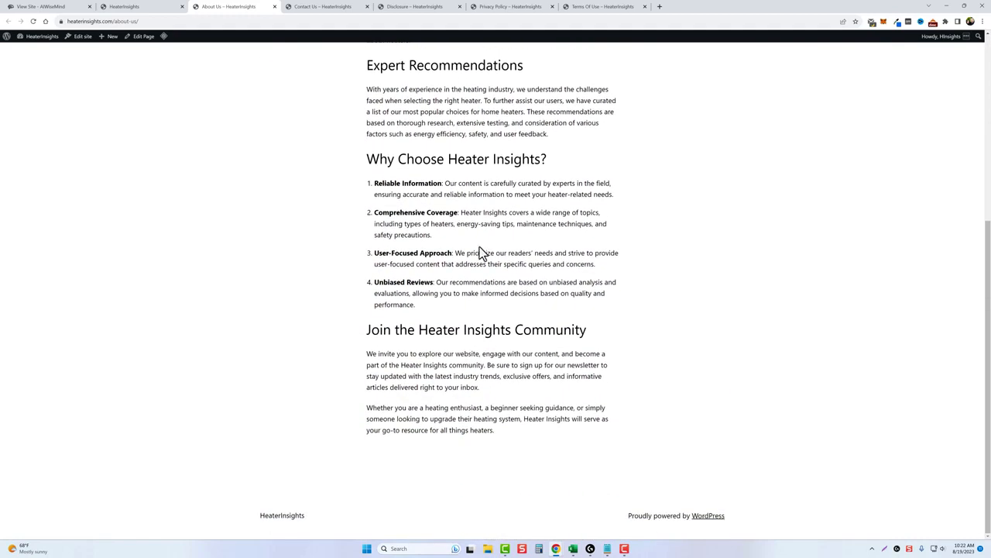
{"action": "scroll", "coordinate": [467, 317], "scroll_direction": "up", "scroll_amount": 5}
{"action": "key", "text": "ctrl+Tab"}
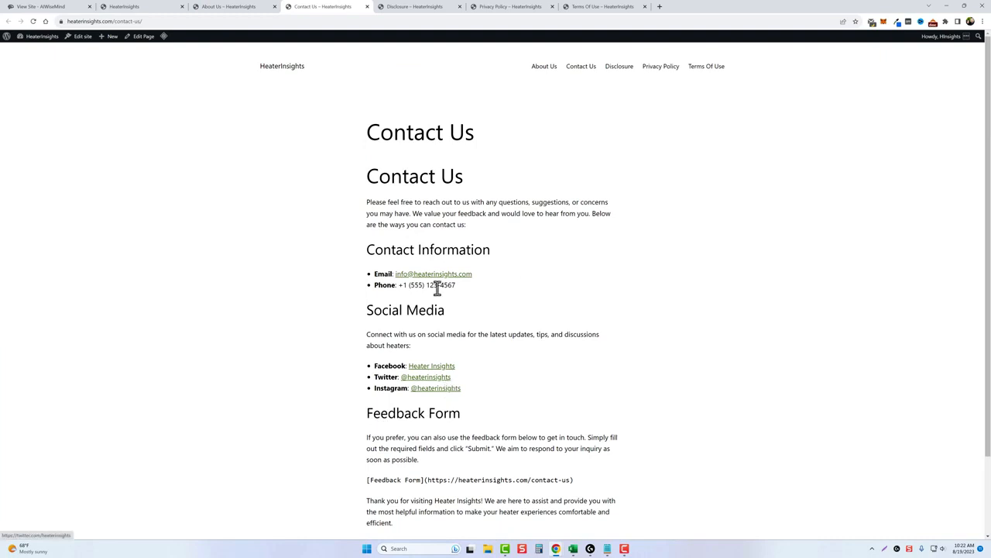
{"action": "left_click", "coordinate": [413, 9]}
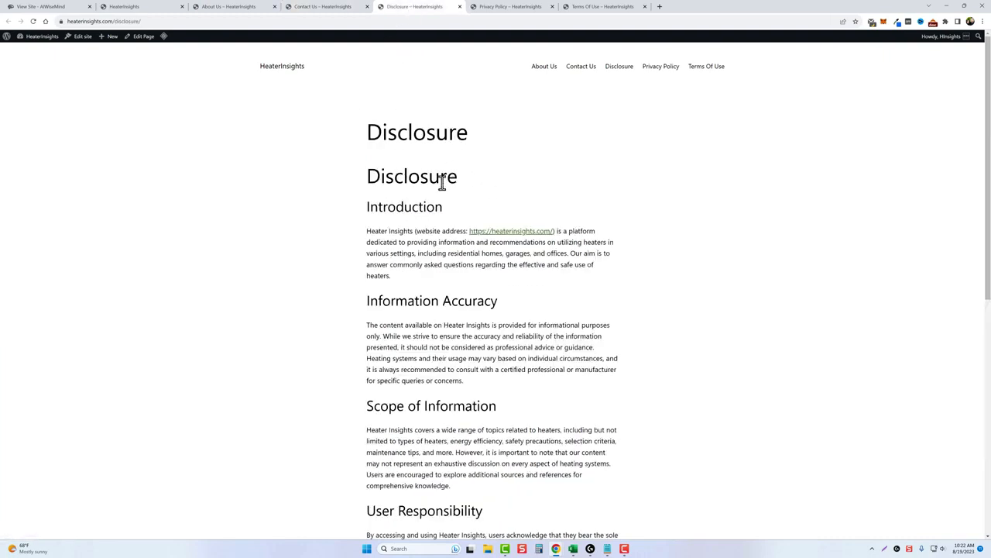
{"action": "left_click", "coordinate": [511, 10]}
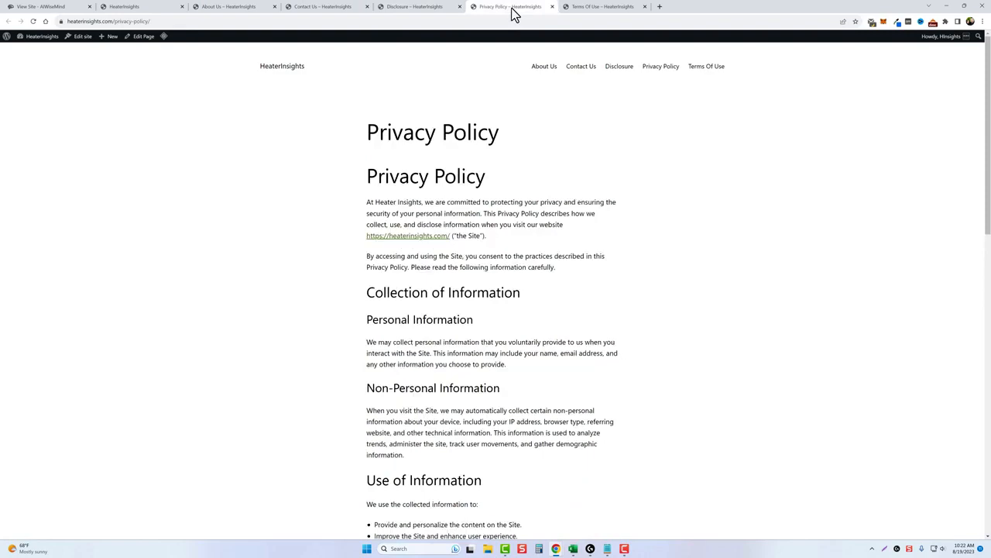
{"action": "left_click", "coordinate": [586, 9]}
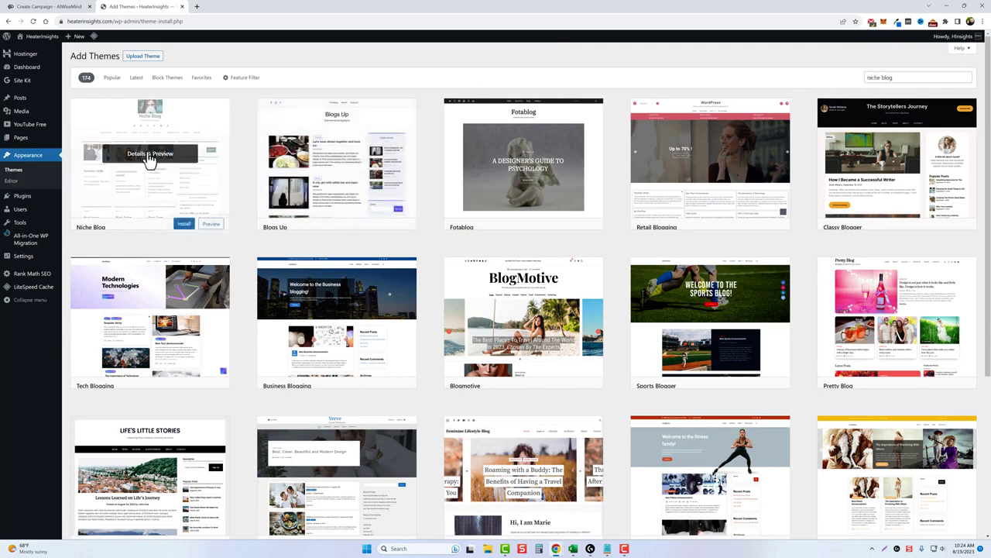
Step: Install and activate the Niche Blog theme
{"action": "left_click", "coordinate": [182, 224]}
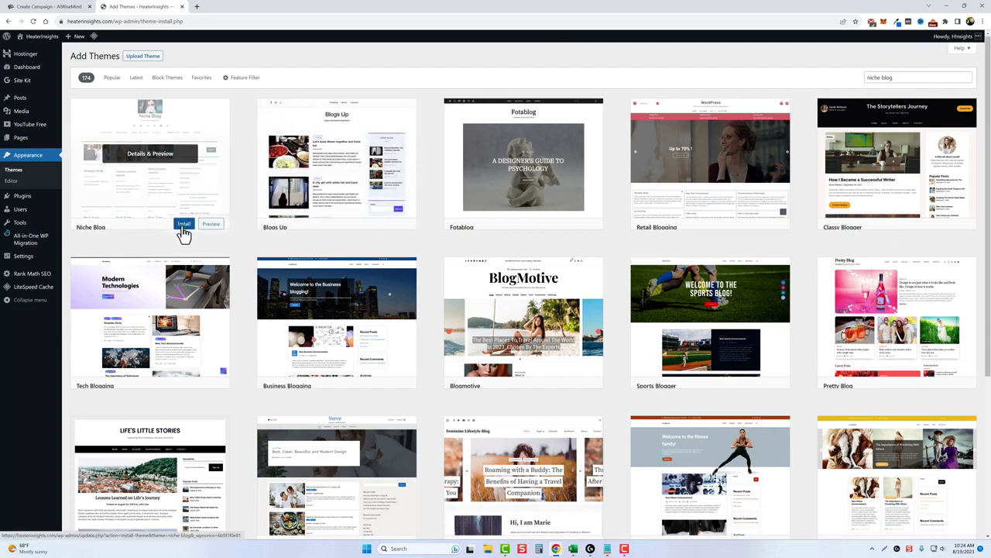
{"action": "left_click", "coordinate": [172, 224]}
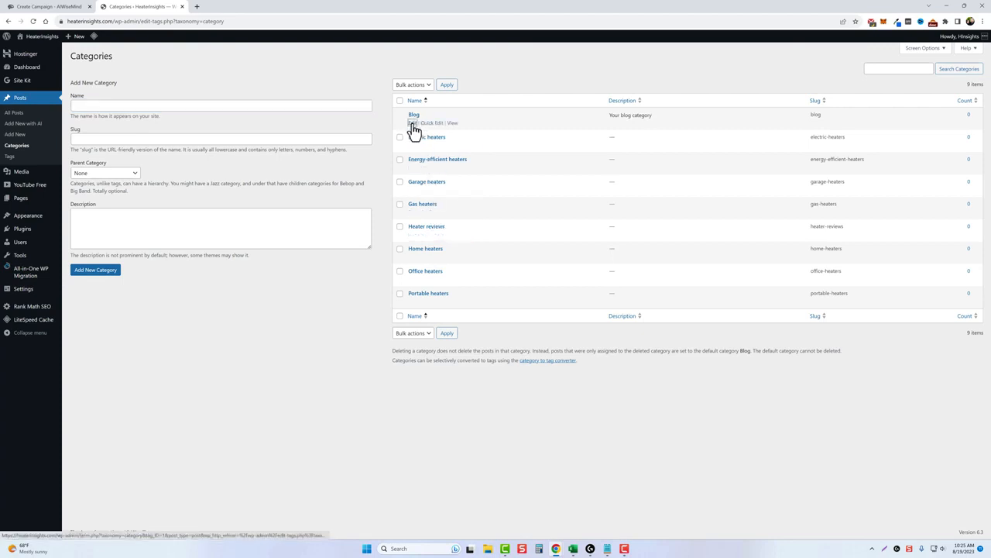
Step: Rename the Blog category and its slug to news, and open the live site in a separate tab
{"action": "left_click", "coordinate": [413, 125]}
{"action": "left_click_drag", "start_coordinate": [176, 78], "coordinate": [137, 85]}
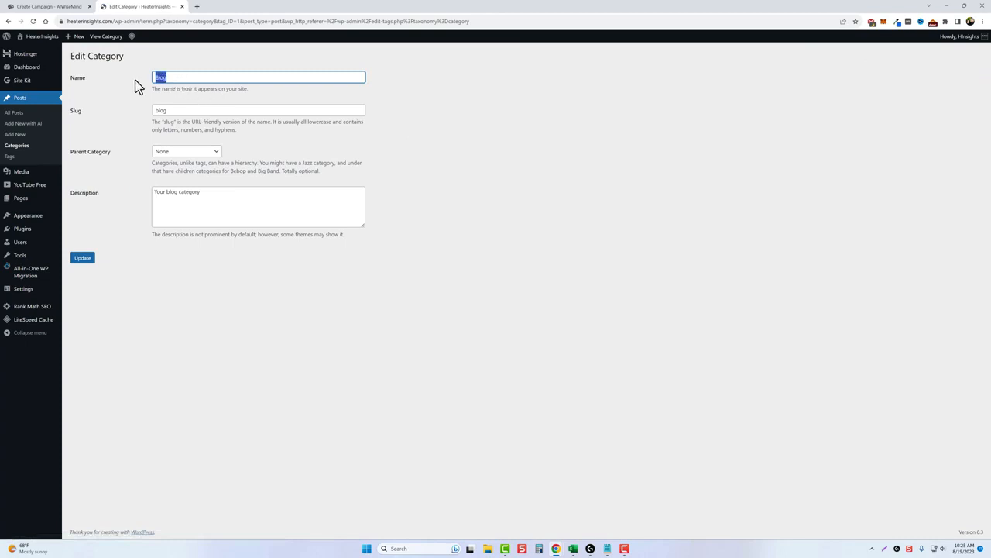
{"action": "type", "text": "news"}
{"action": "key", "text": "Tab"}
{"action": "type", "text": "new"}
{"action": "left_click", "coordinate": [82, 259]}
{"action": "middle_click", "coordinate": [29, 49]}
{"action": "left_click", "coordinate": [225, 7]}
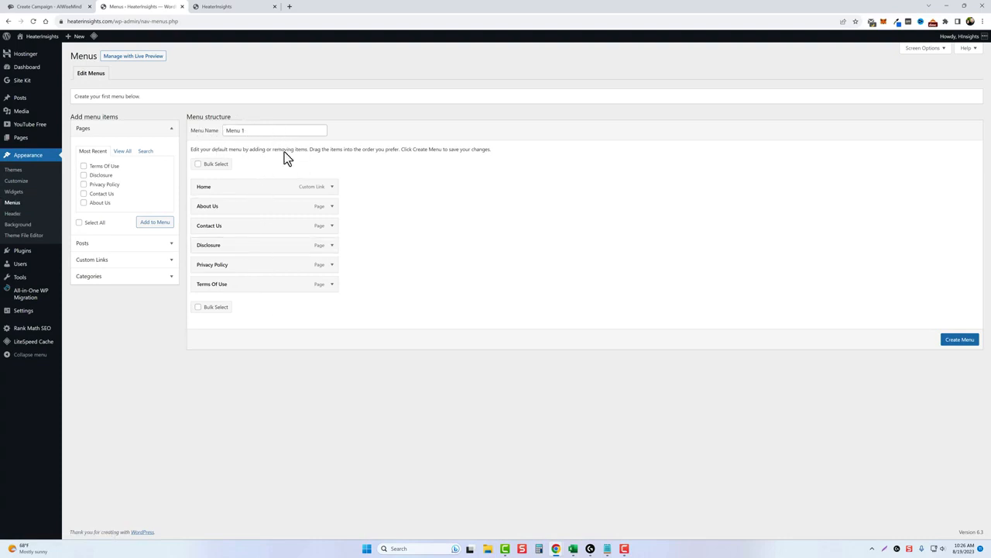
Step: Create the default Menu 1 and a new menu named Main Menu assigned to the Primary Menu location
{"action": "left_click", "coordinate": [960, 341]}
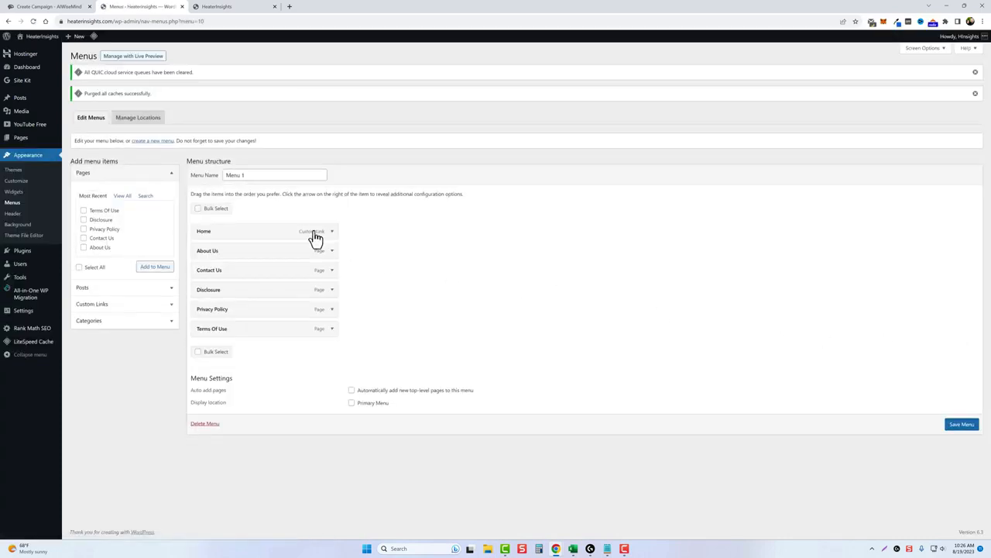
{"action": "left_click", "coordinate": [151, 142]}
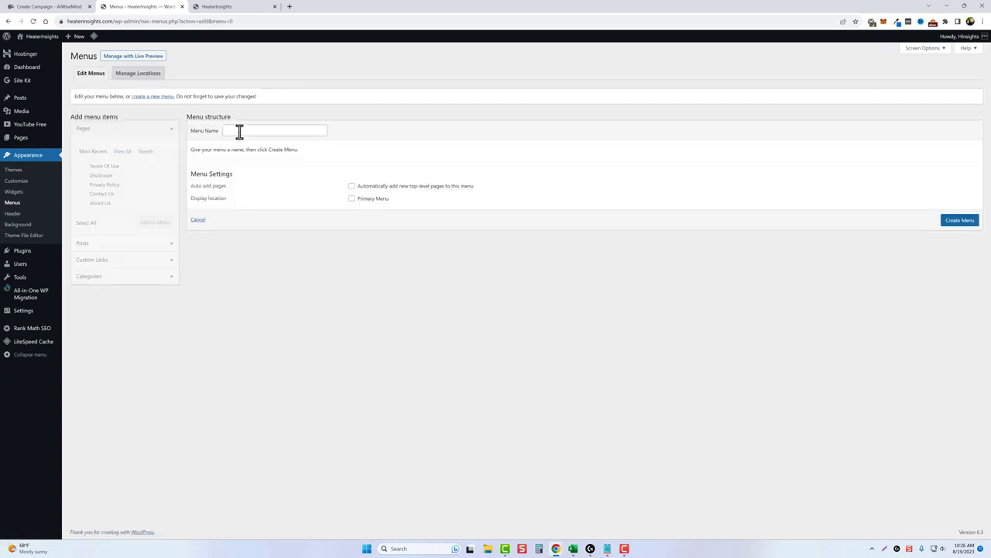
{"action": "left_click", "coordinate": [241, 131]}
{"action": "left_click", "coordinate": [259, 143]}
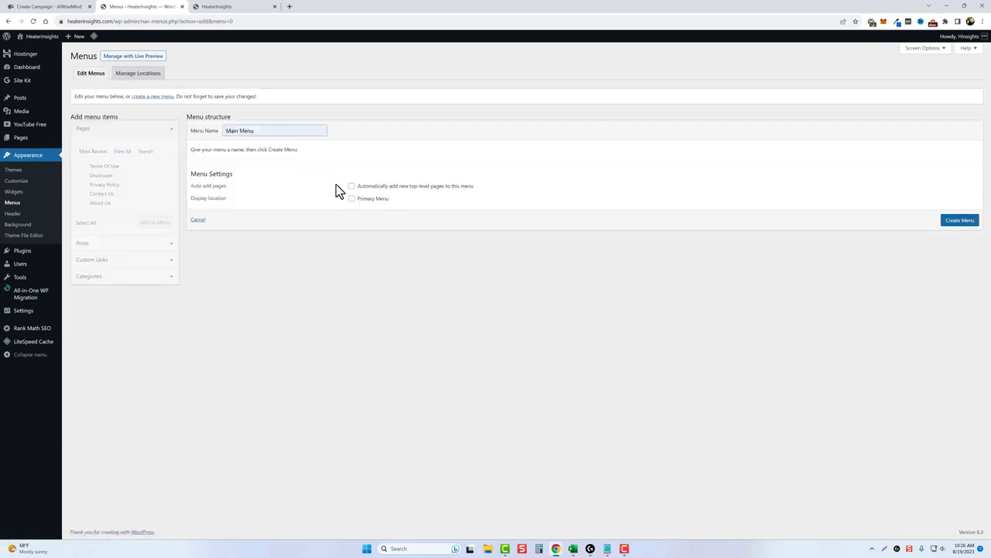
{"action": "left_click", "coordinate": [352, 199]}
{"action": "left_click", "coordinate": [960, 221]}
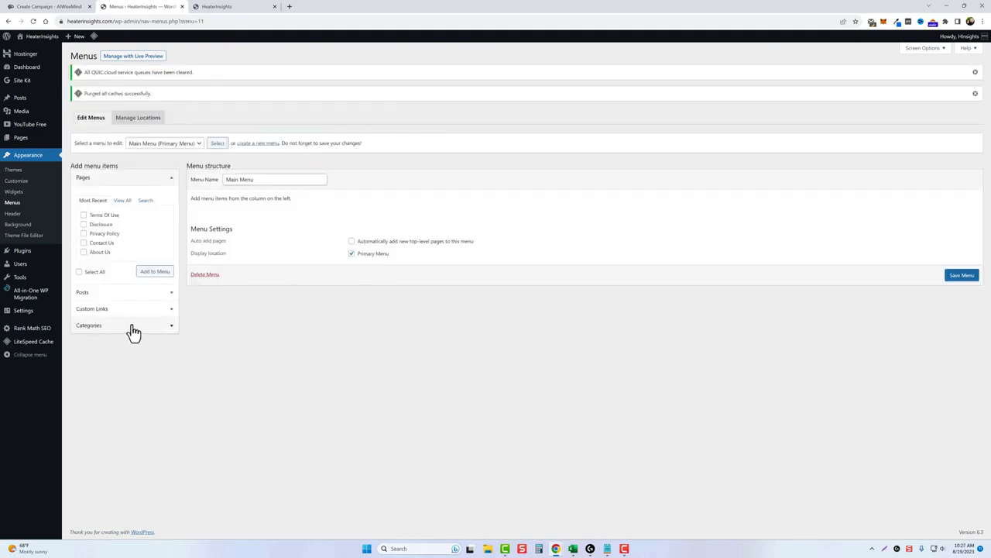
Step: Add the news and heater categories to Main Menu
{"action": "left_click", "coordinate": [133, 326]}
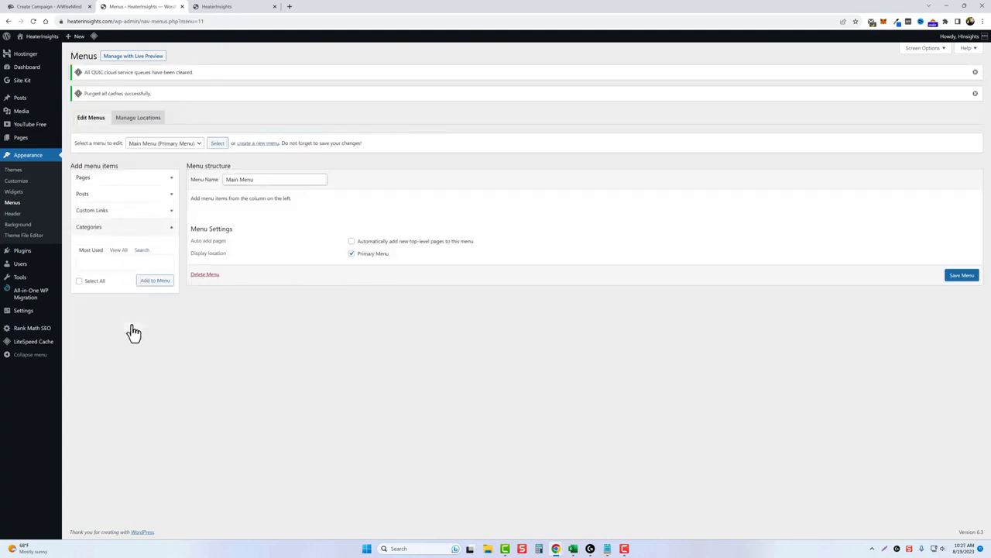
{"action": "left_click", "coordinate": [120, 256]}
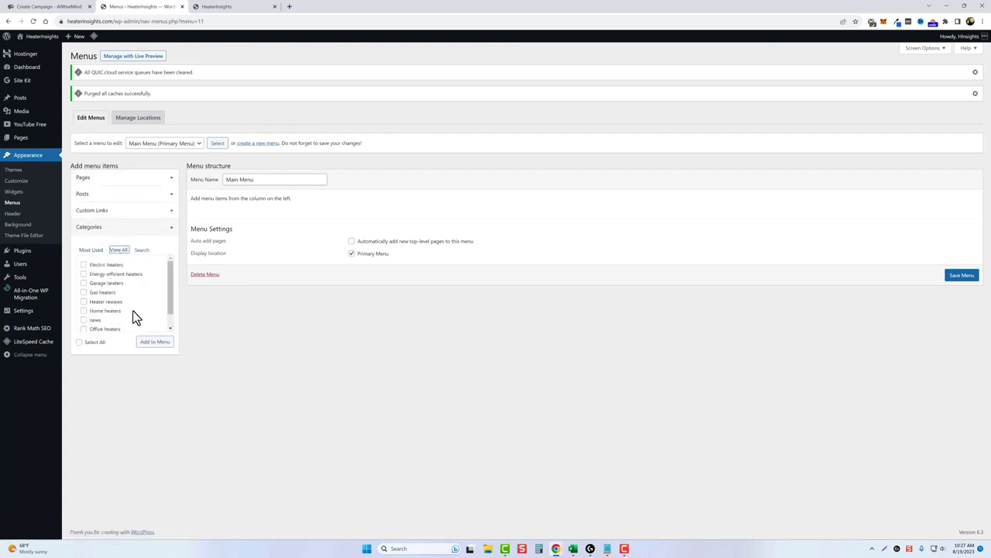
{"action": "left_click", "coordinate": [157, 345]}
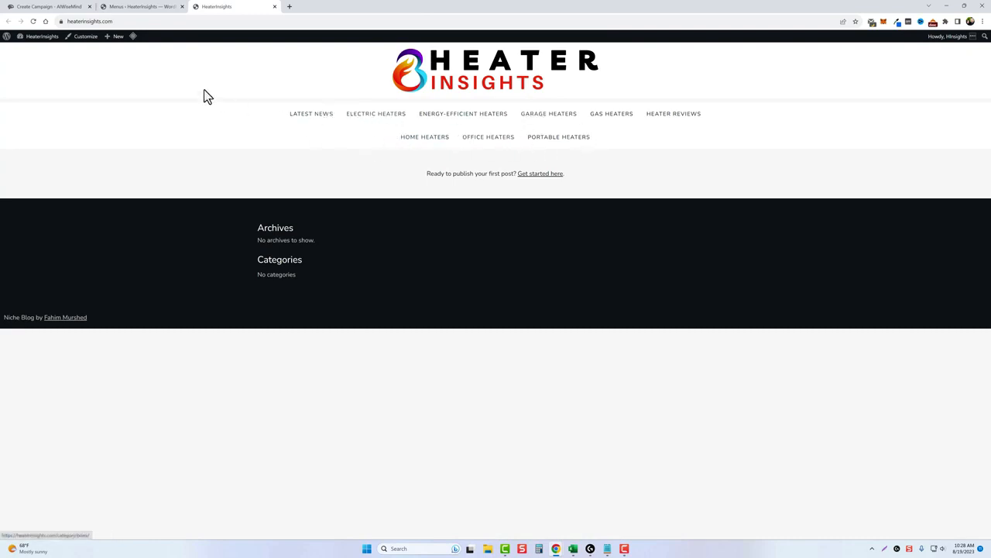
Step: Shorten Main Menu to News, Electric, Garage, Gas, Reviews and Portable, save it and reload the live site
{"action": "left_click", "coordinate": [143, 7]}
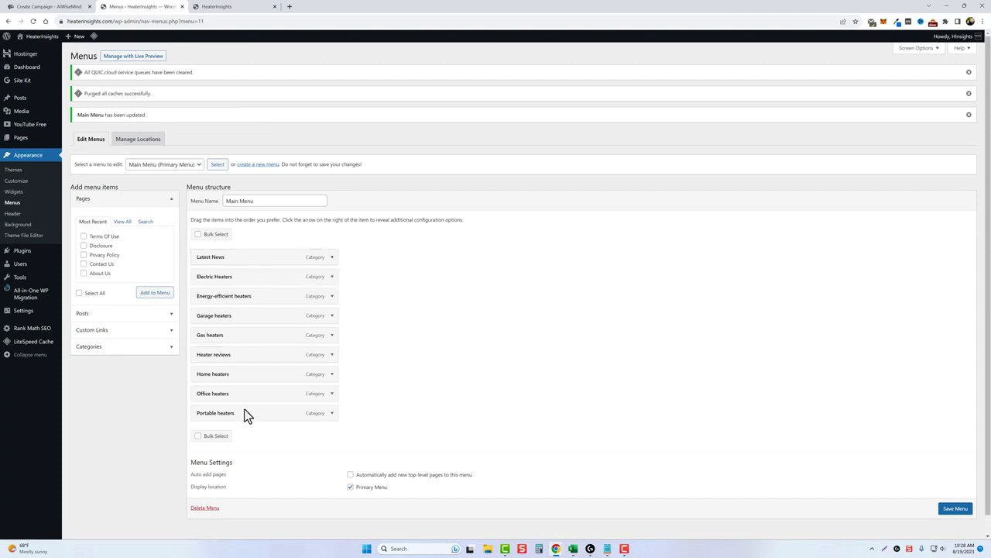
{"action": "left_click", "coordinate": [332, 257]}
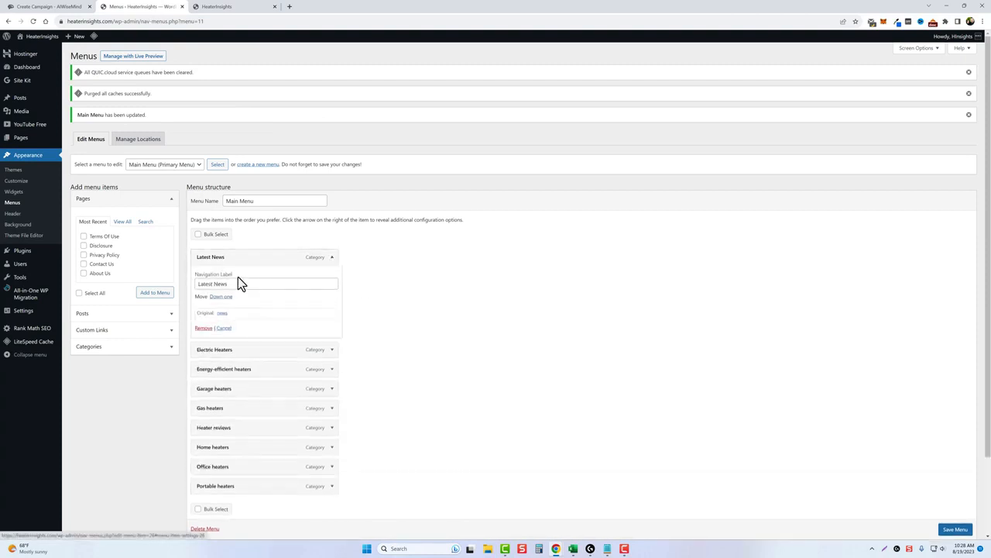
{"action": "double_click", "coordinate": [214, 281]}
{"action": "key", "text": "BackSpace"}
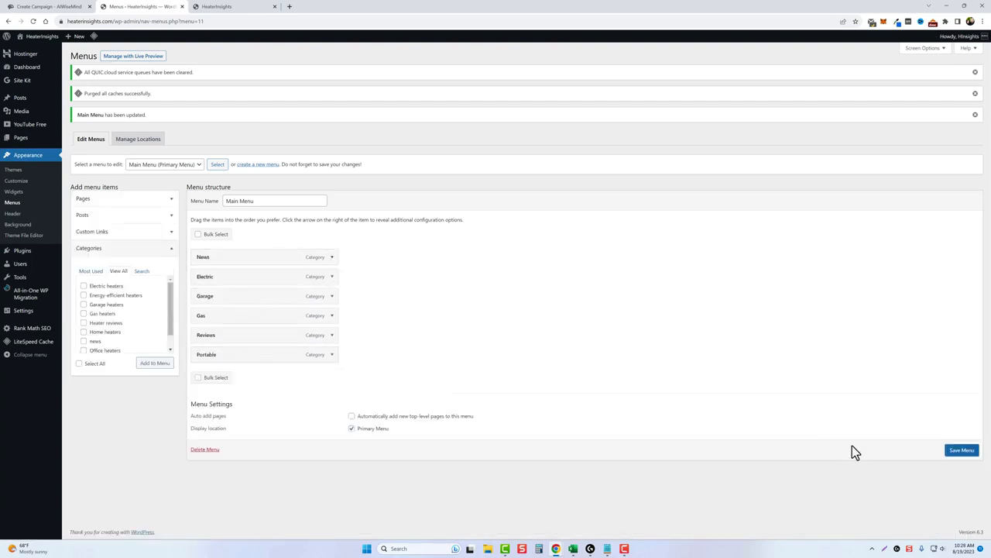
{"action": "left_click", "coordinate": [960, 450]}
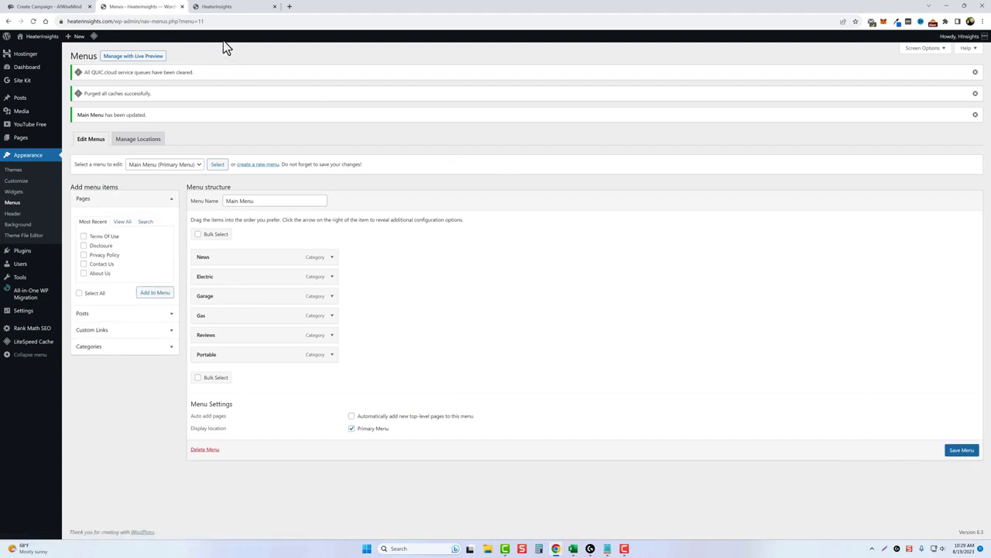
{"action": "left_click", "coordinate": [221, 7]}
{"action": "left_click", "coordinate": [39, 37]}
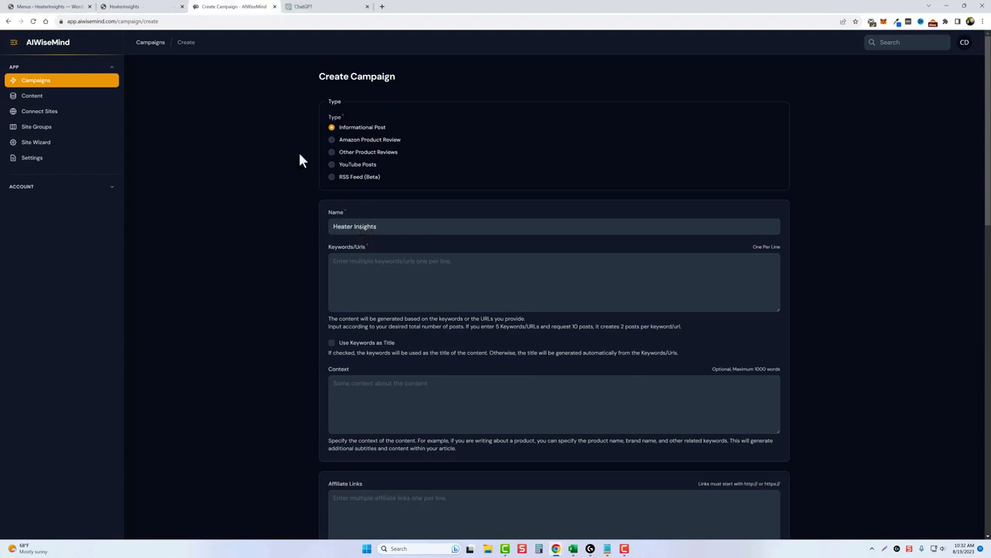
Step: Switch to the ChatGPT conversation and review the two lists of 100 questions about home heaters
{"action": "key", "text": "ctrl+Tab"}
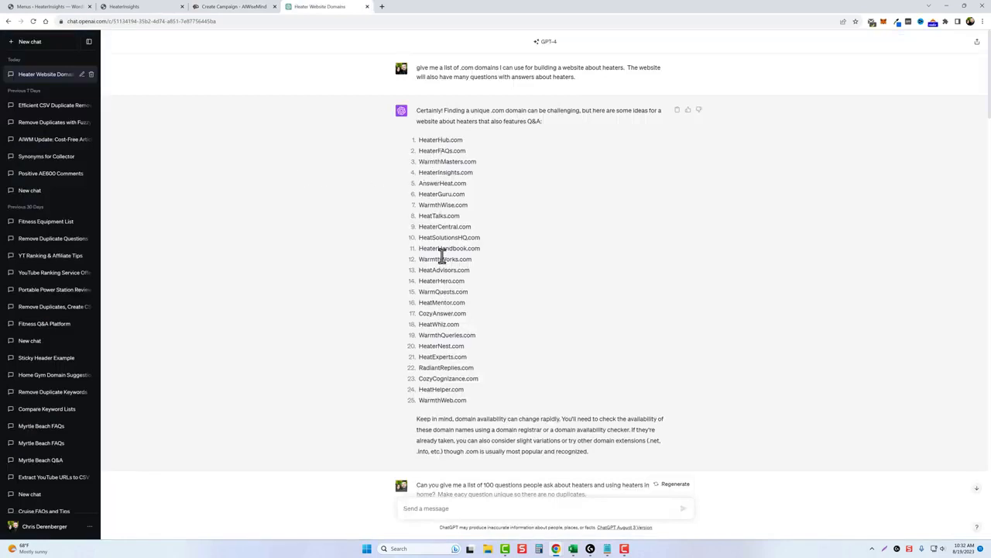
{"action": "scroll", "coordinate": [437, 329], "scroll_direction": "down", "scroll_amount": 3}
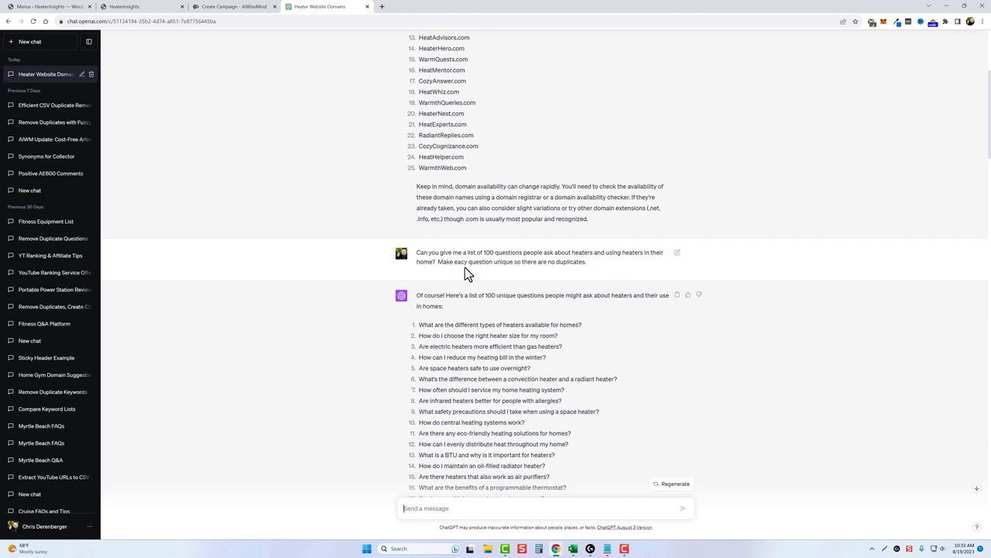
{"action": "left_click_drag", "start_coordinate": [454, 263], "coordinate": [467, 263]}
{"action": "scroll", "coordinate": [503, 271], "scroll_direction": "down", "scroll_amount": 2}
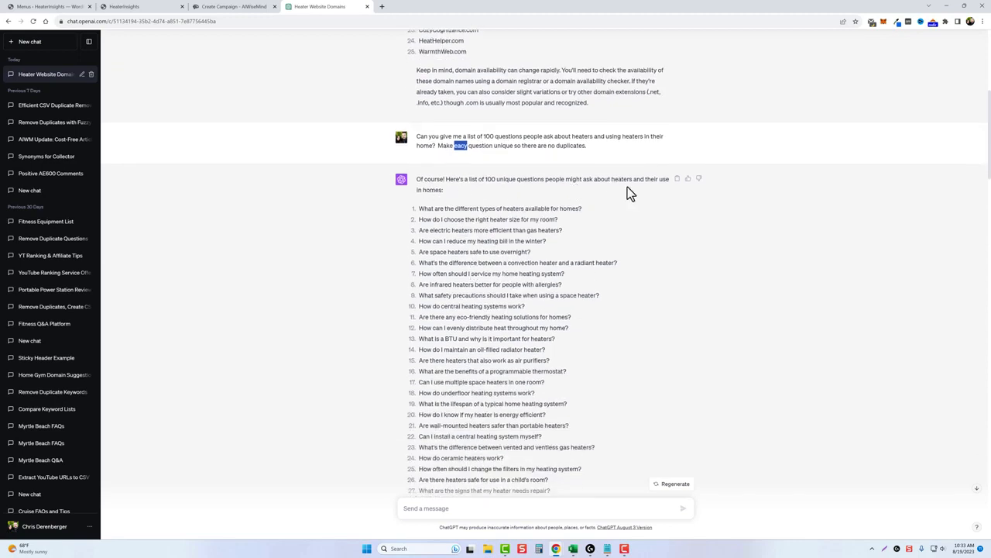
{"action": "scroll", "coordinate": [447, 258], "scroll_direction": "down", "scroll_amount": 2}
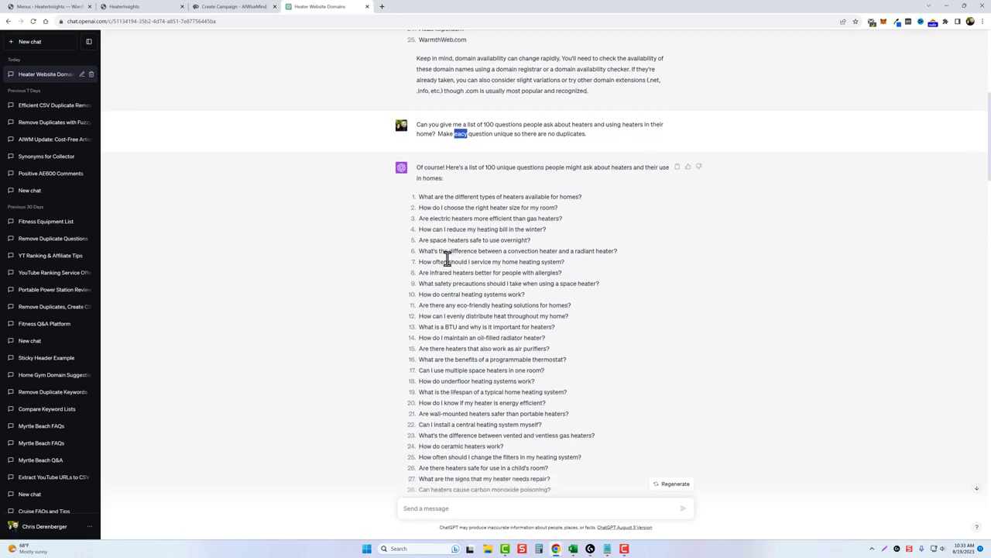
{"action": "scroll", "coordinate": [458, 169], "scroll_direction": "down", "scroll_amount": 6}
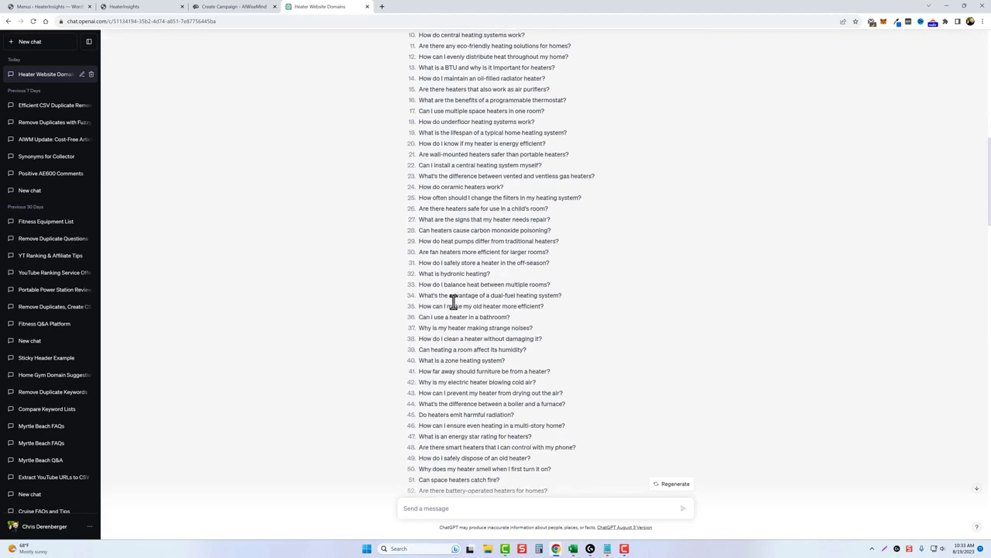
{"action": "scroll", "coordinate": [456, 300], "scroll_direction": "down", "scroll_amount": 2}
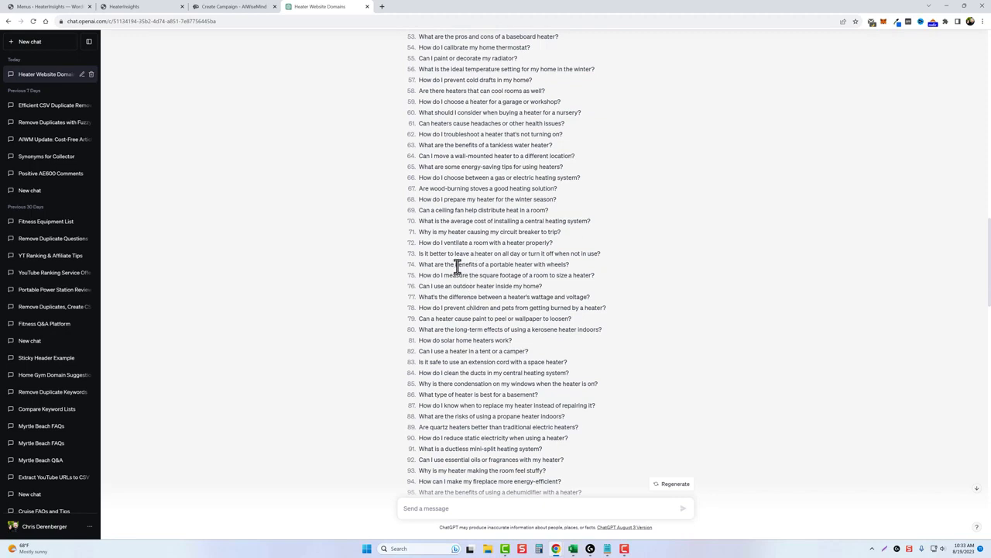
{"action": "scroll", "coordinate": [450, 308], "scroll_direction": "down", "scroll_amount": 1}
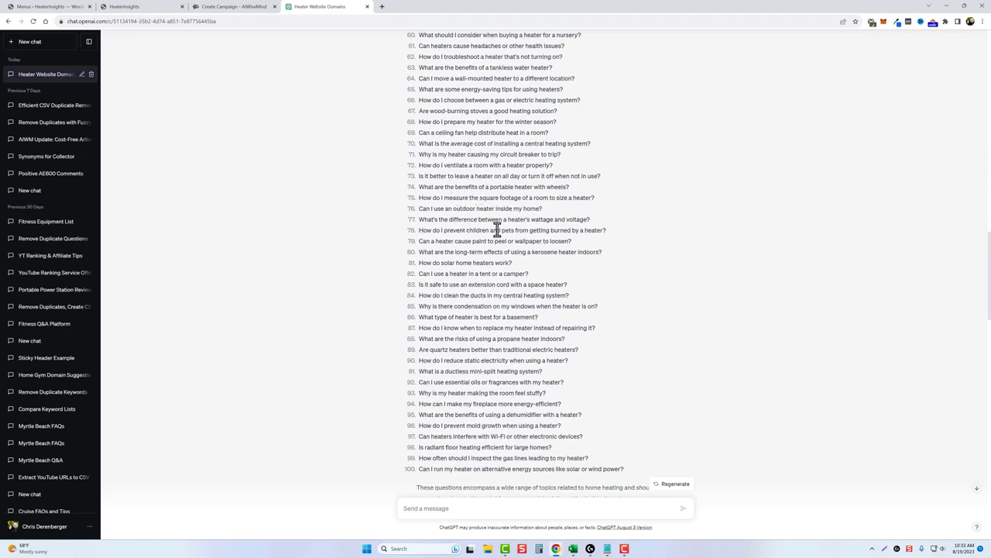
{"action": "scroll", "coordinate": [441, 306], "scroll_direction": "down", "scroll_amount": 2}
{"action": "scroll", "coordinate": [464, 294], "scroll_direction": "down", "scroll_amount": 2}
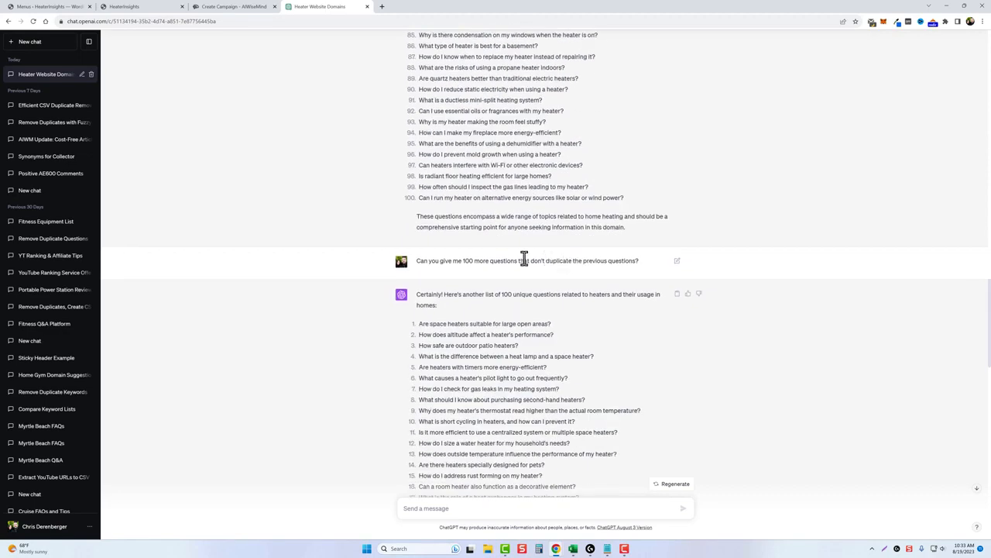
{"action": "scroll", "coordinate": [470, 257], "scroll_direction": "down", "scroll_amount": 1}
{"action": "left_click_drag", "start_coordinate": [419, 183], "coordinate": [639, 184]}
{"action": "scroll", "coordinate": [455, 326], "scroll_direction": "down", "scroll_amount": 5}
{"action": "scroll", "coordinate": [457, 329], "scroll_direction": "up", "scroll_amount": 15}
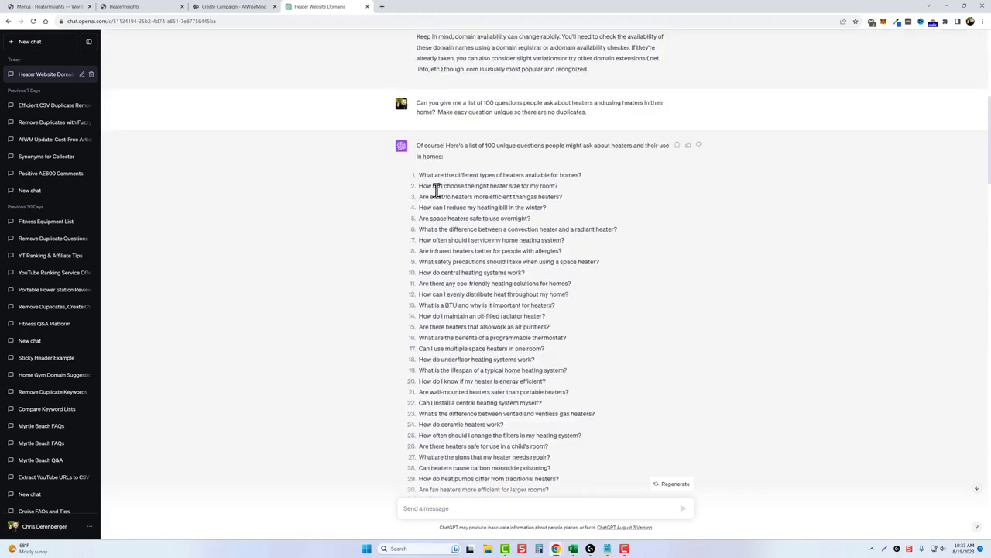
Step: Copy the first list of 100 heater questions from ChatGPT into the AIWiseMind campaign's keywords, one per line
{"action": "left_click_drag", "start_coordinate": [418, 175], "coordinate": [634, 407]}
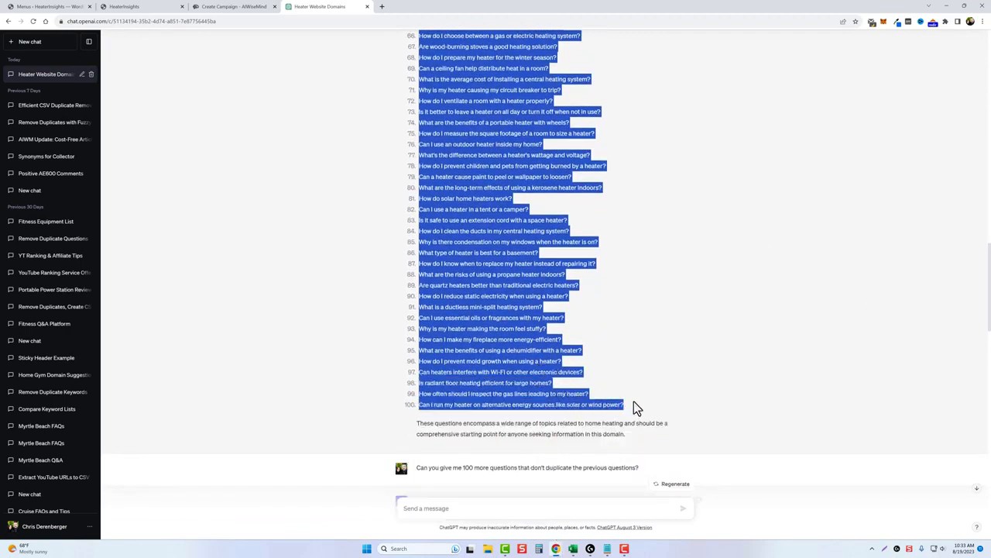
{"action": "left_click", "coordinate": [234, 8]}
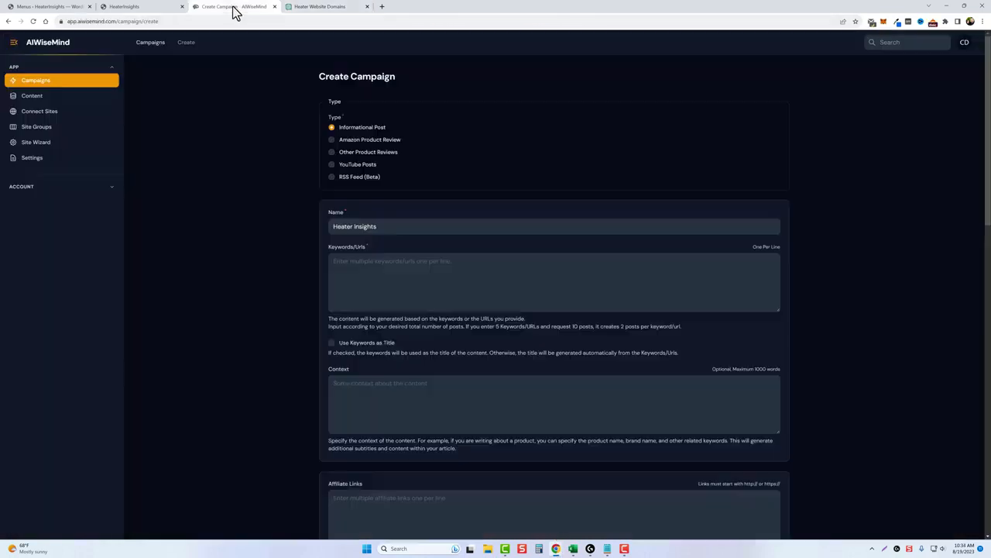
{"action": "left_click", "coordinate": [370, 262]}
{"action": "key", "text": "ctrl+v"}
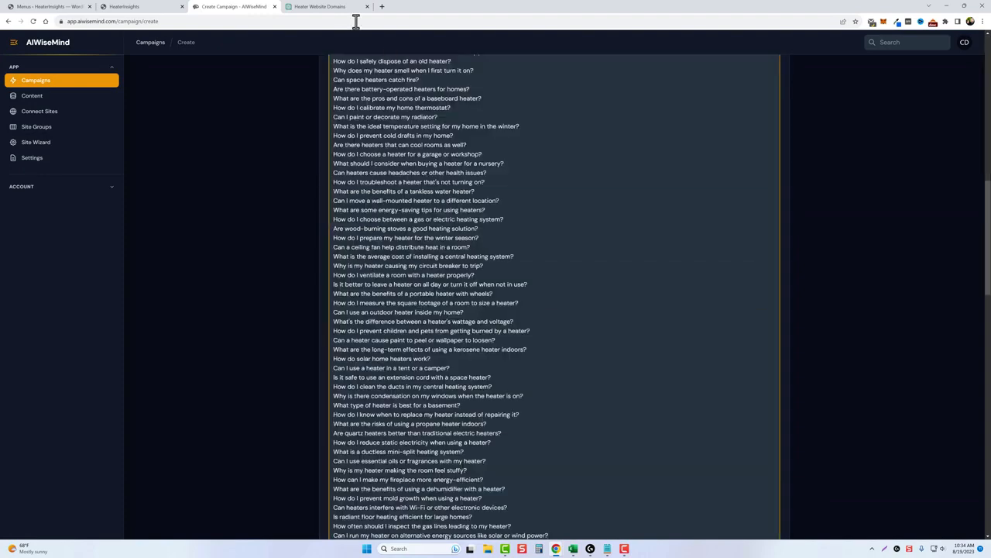
Step: Append the second ChatGPT list of 100 heater questions to the AIWiseMind campaign's keywords and check the keyword count
{"action": "left_click", "coordinate": [319, 6]}
{"action": "scroll", "coordinate": [425, 425], "scroll_direction": "down", "scroll_amount": 3}
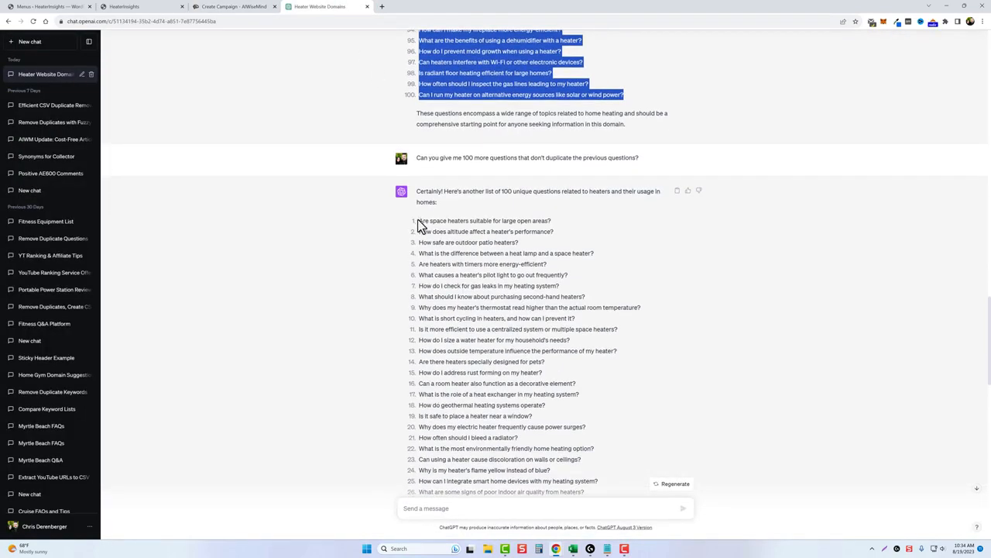
{"action": "left_click_drag", "start_coordinate": [418, 220], "coordinate": [597, 405]}
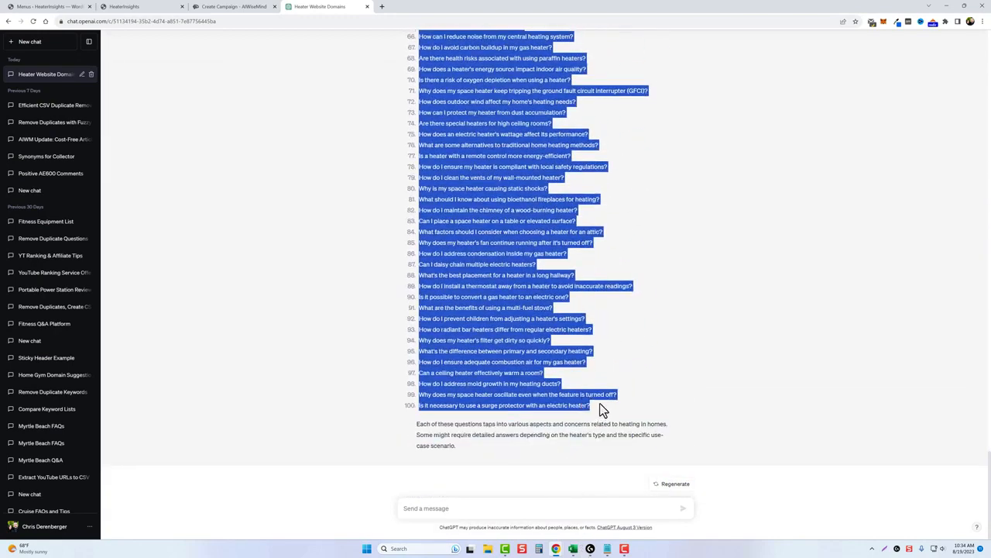
{"action": "left_click", "coordinate": [234, 6]}
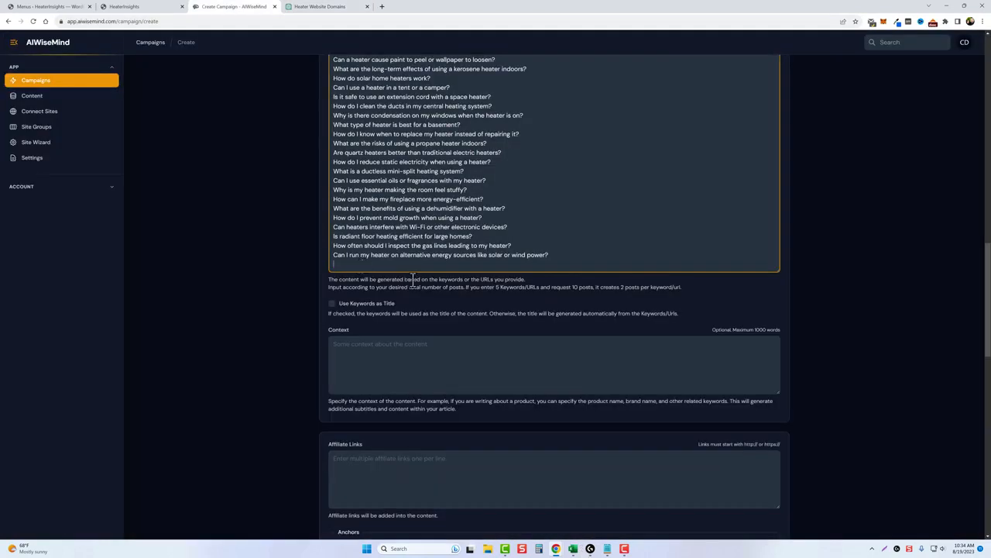
{"action": "key", "text": "ctrl+v"}
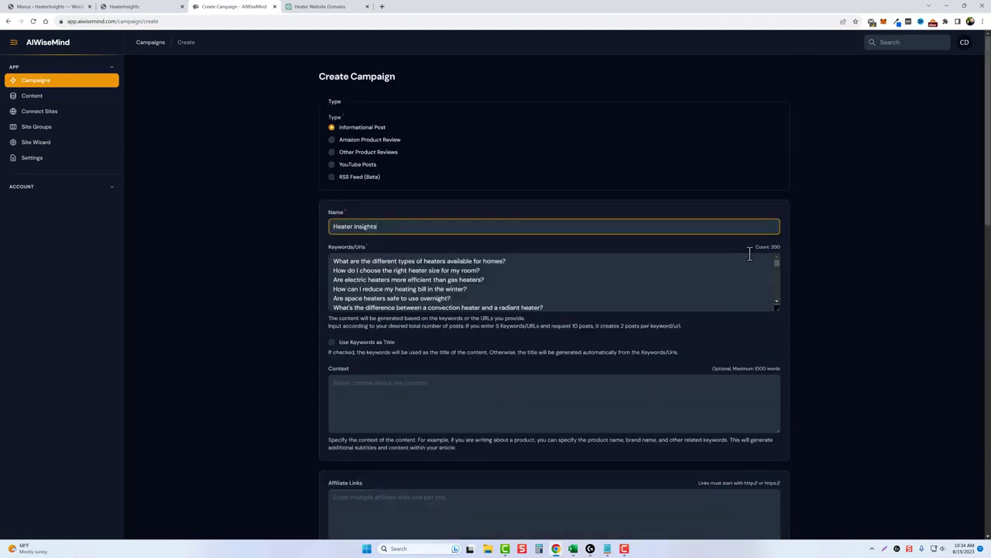
{"action": "left_click_drag", "start_coordinate": [750, 254], "coordinate": [773, 248]}
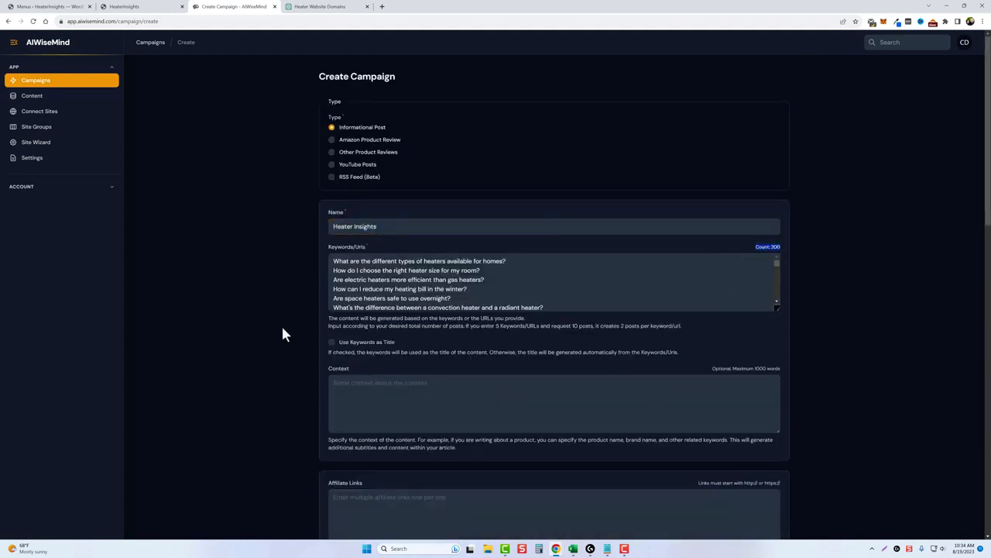
Step: Use the keywords as post titles and exclude images from the generated articles
{"action": "scroll", "coordinate": [293, 384], "scroll_direction": "down", "scroll_amount": 3}
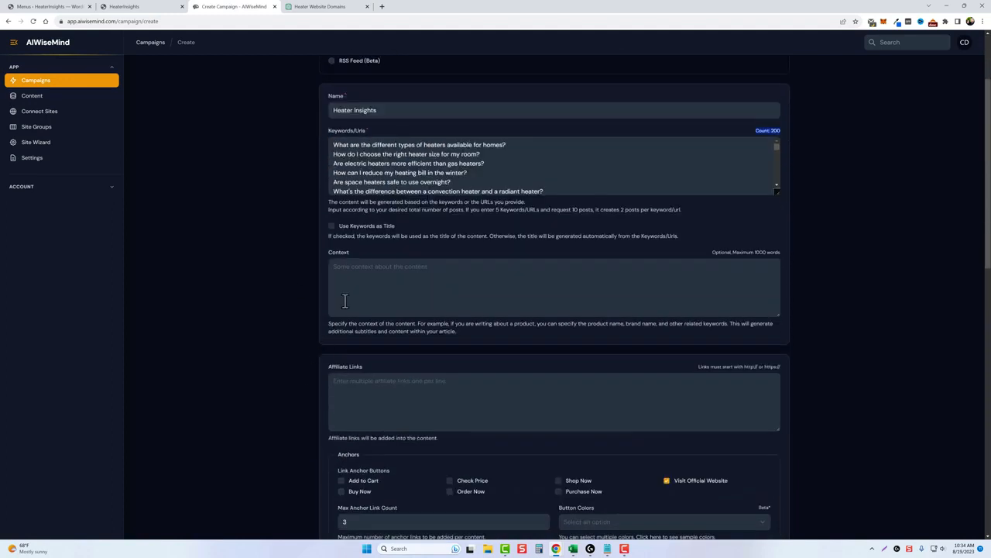
{"action": "left_click", "coordinate": [332, 226]}
{"action": "scroll", "coordinate": [321, 354], "scroll_direction": "down", "scroll_amount": 3}
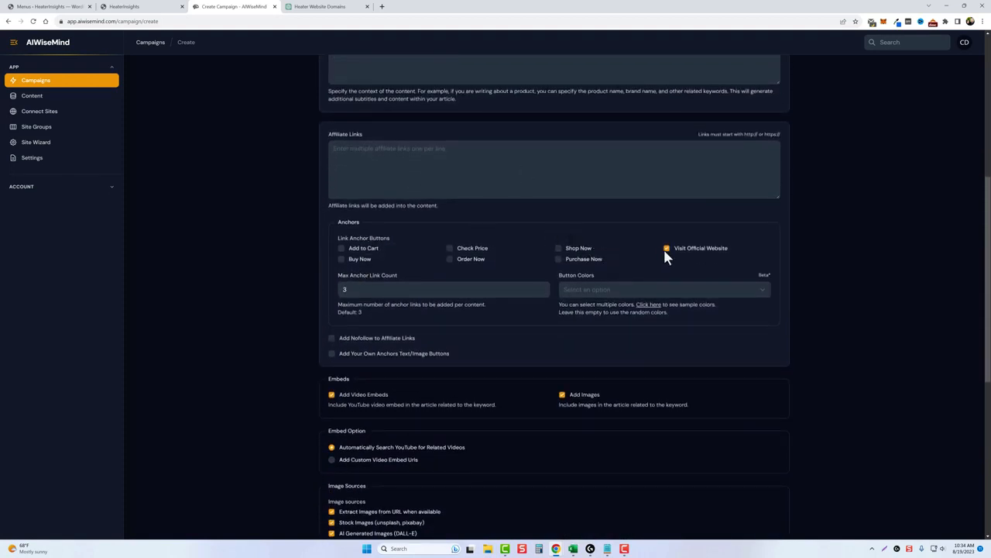
{"action": "scroll", "coordinate": [380, 261], "scroll_direction": "down", "scroll_amount": 3}
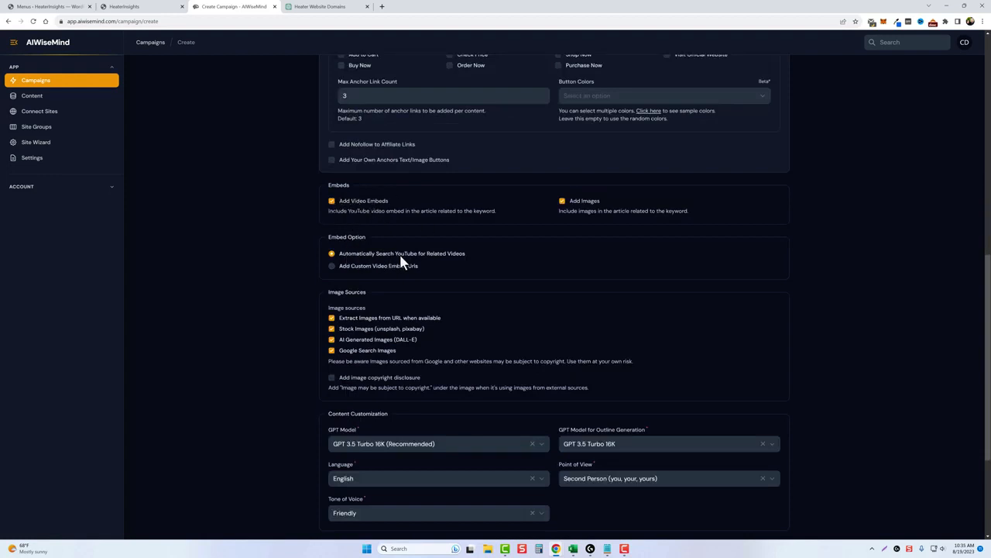
{"action": "left_click", "coordinate": [569, 201]}
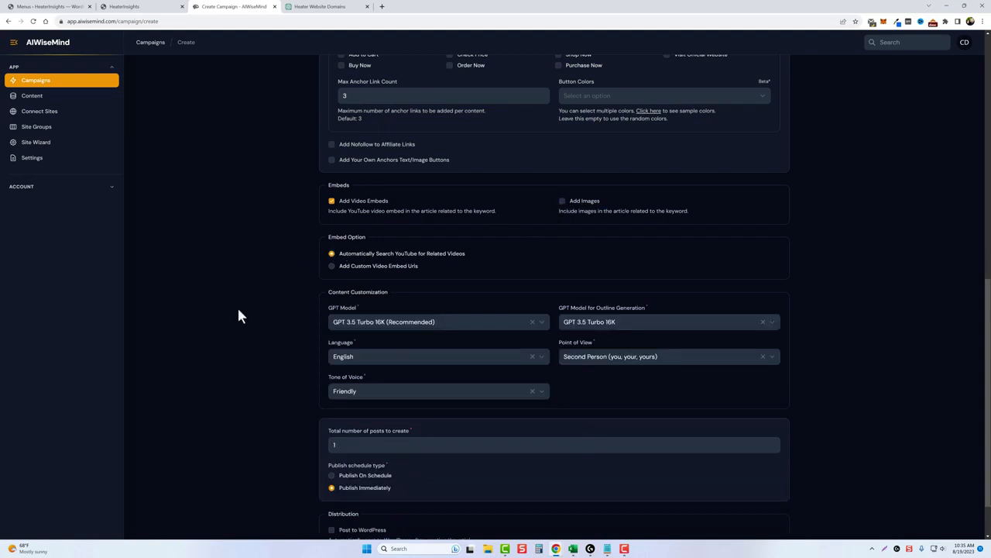
{"action": "scroll", "coordinate": [279, 367], "scroll_direction": "down", "scroll_amount": 1}
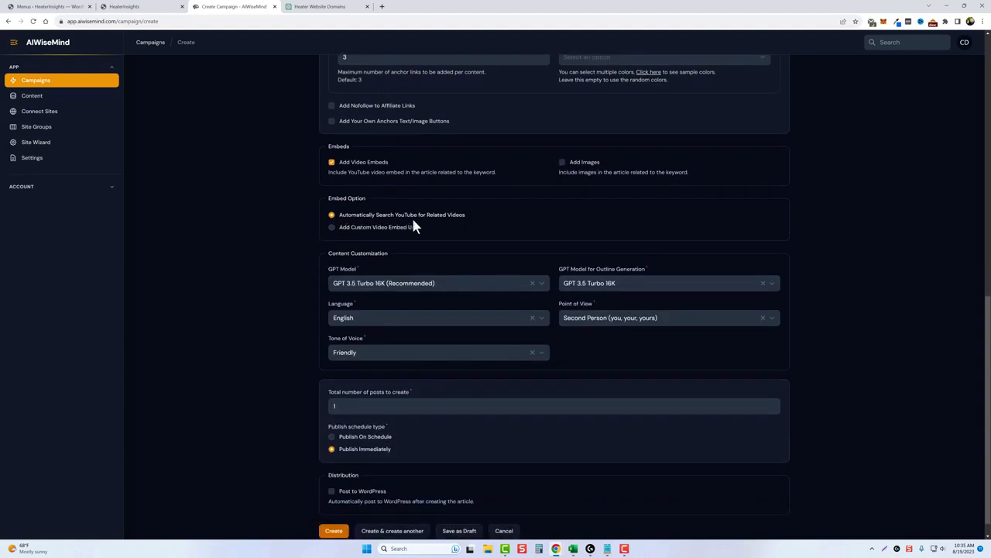
{"action": "scroll", "coordinate": [299, 347], "scroll_direction": "down", "scroll_amount": 1}
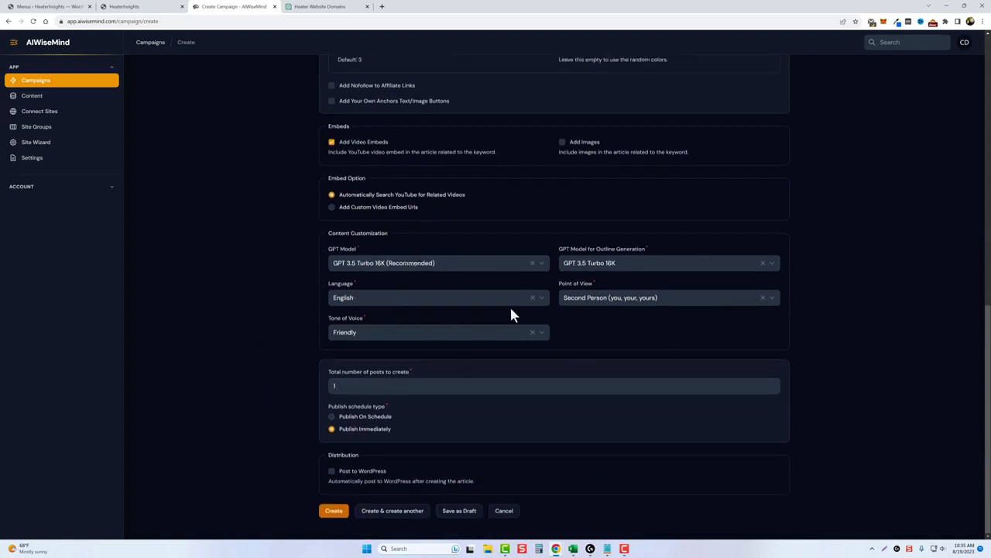
Step: Set the campaign to 200 posts in total, published on schedule with 5 posts every day
{"action": "double_click", "coordinate": [348, 387]}
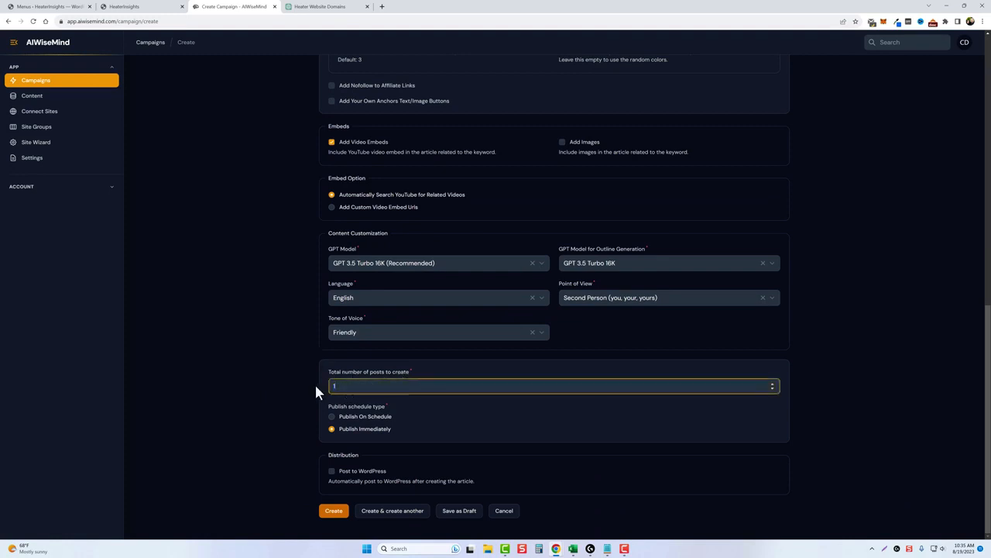
{"action": "type", "text": "200"}
{"action": "left_click", "coordinate": [368, 436]}
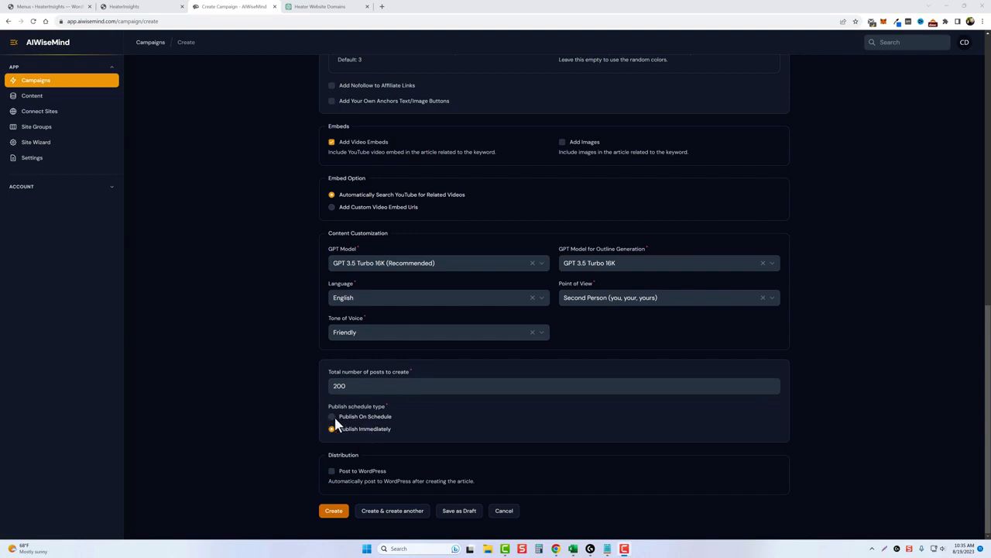
{"action": "left_click", "coordinate": [334, 419]}
{"action": "left_click", "coordinate": [332, 418]}
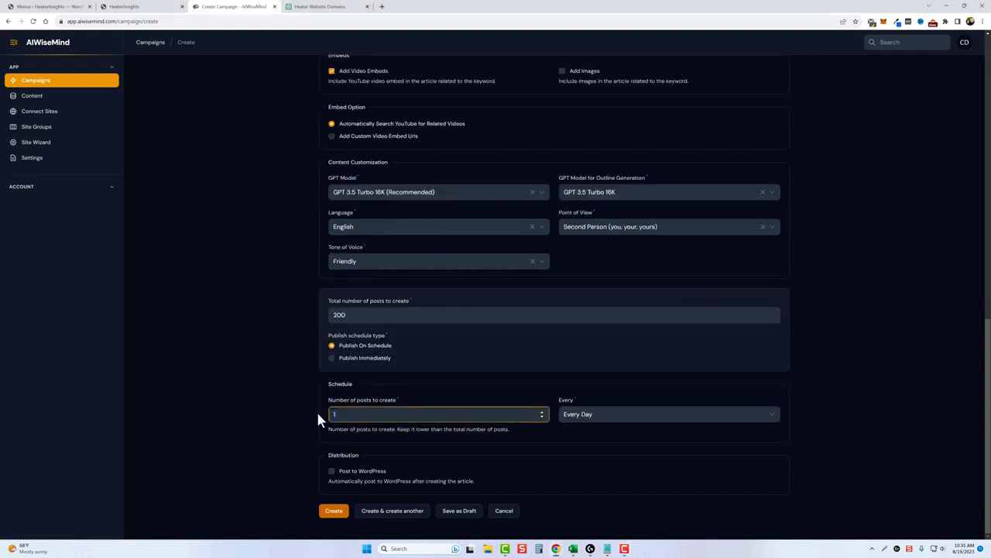
{"action": "left_click", "coordinate": [619, 418]}
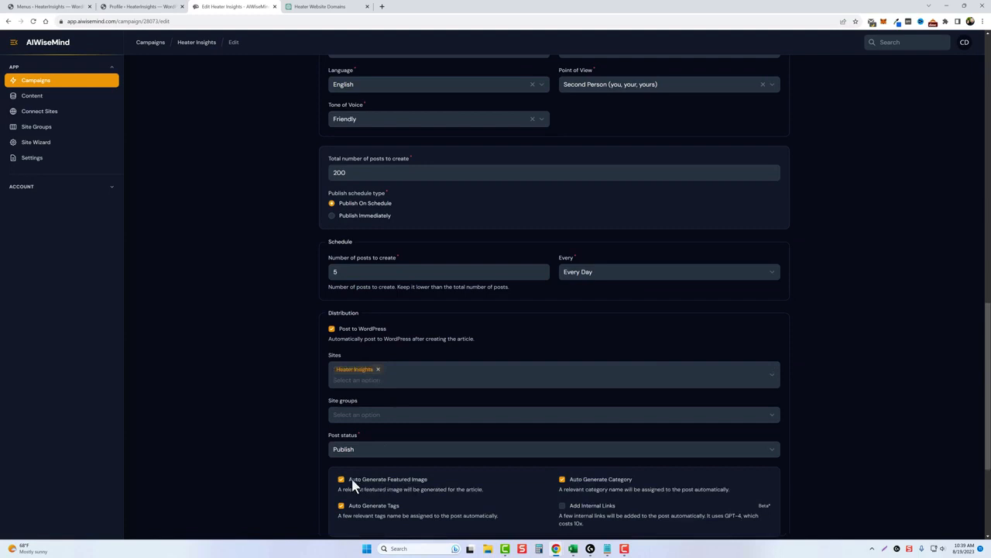
Step: Turn off automatic featured image and category generation, and assign the news category to the posts
{"action": "left_click", "coordinate": [340, 481]}
{"action": "left_click", "coordinate": [562, 480]}
{"action": "scroll", "coordinate": [508, 459], "scroll_direction": "down", "scroll_amount": 2}
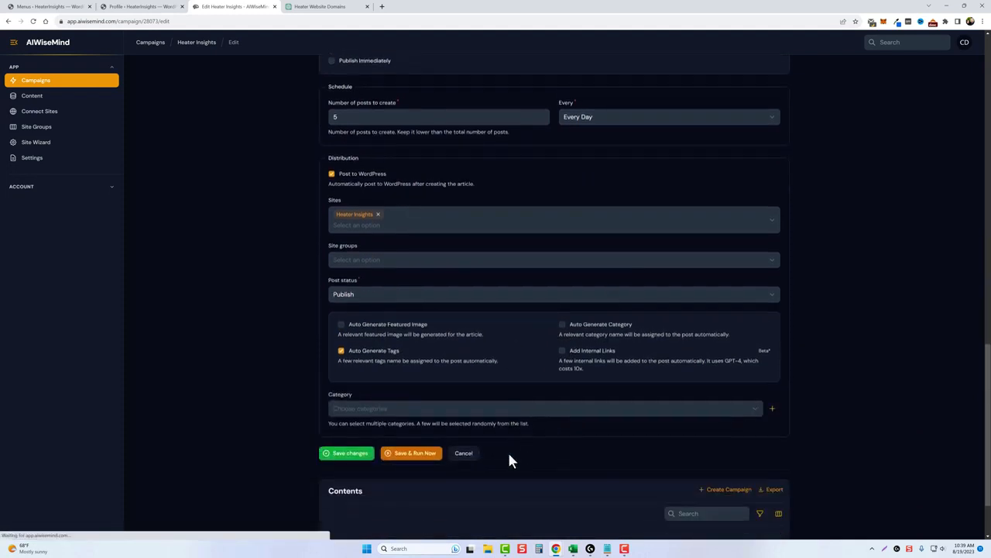
{"action": "left_click", "coordinate": [426, 408]}
{"action": "left_click", "coordinate": [371, 447]}
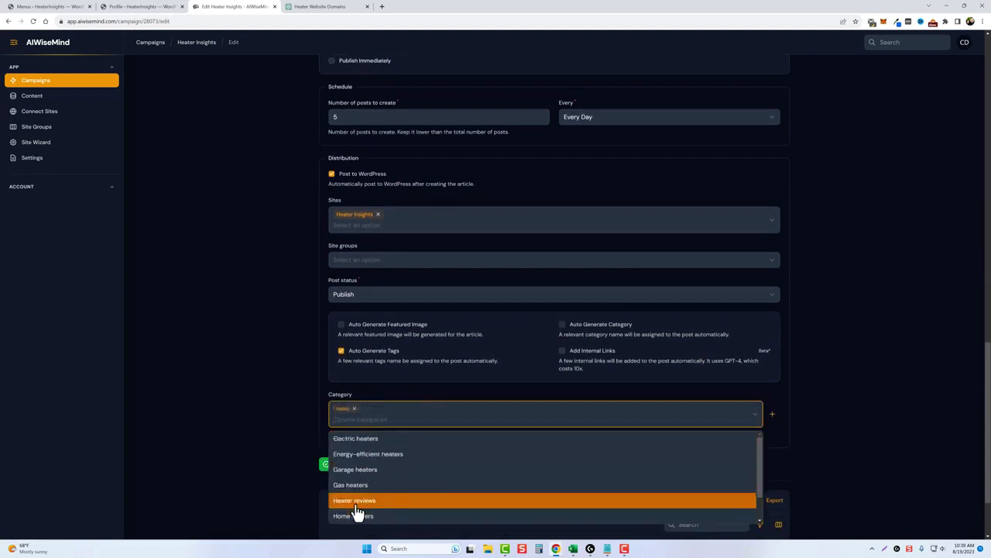
{"action": "left_click", "coordinate": [383, 395]}
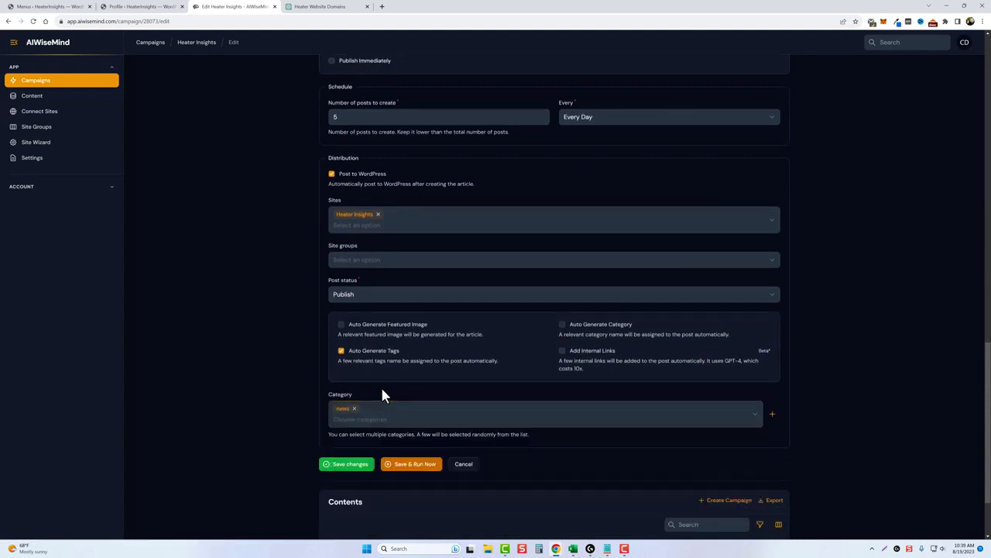
Step: Replace the news category with a newly created category named FAQ's
{"action": "left_click", "coordinate": [772, 415]}
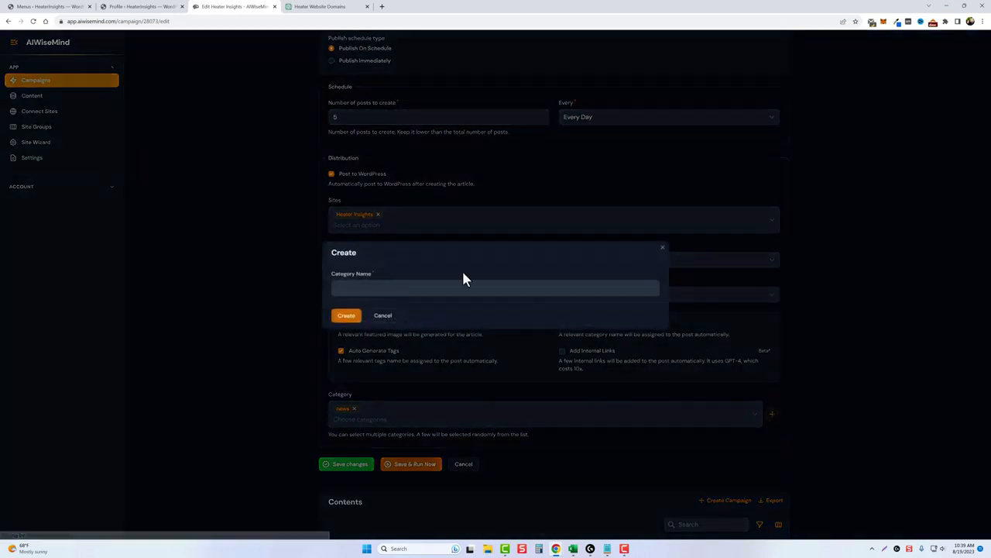
{"action": "left_click", "coordinate": [394, 287]}
{"action": "type", "text": "FAQ's"}
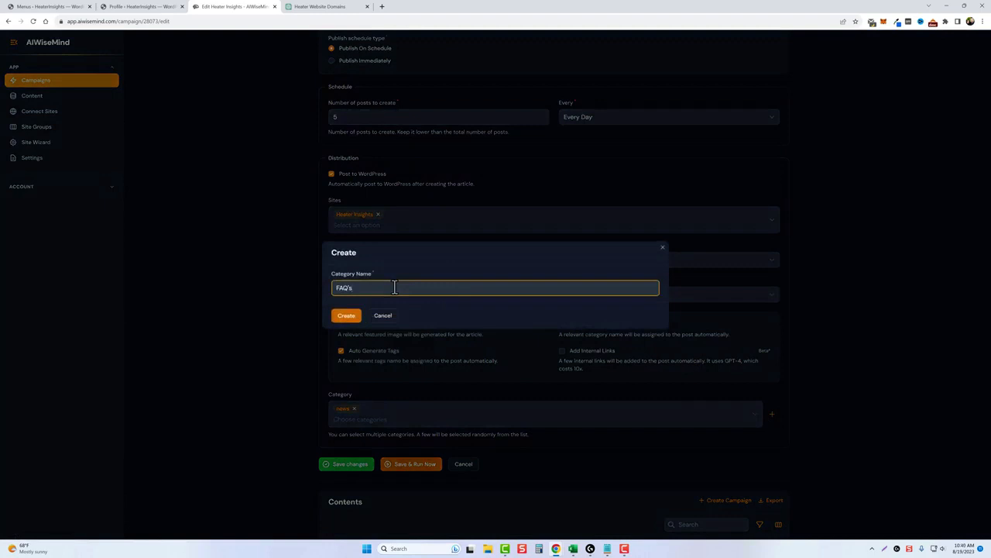
{"action": "left_click", "coordinate": [349, 317]}
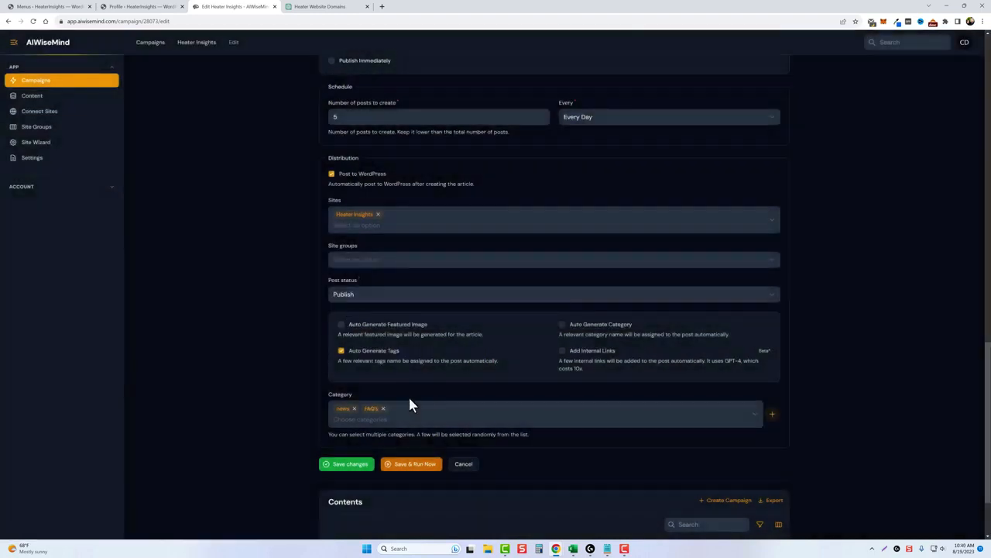
{"action": "left_click", "coordinate": [354, 409]}
Step: Save and run the campaign immediately, and show more entries per page in the content list
{"action": "left_click", "coordinate": [414, 465]}
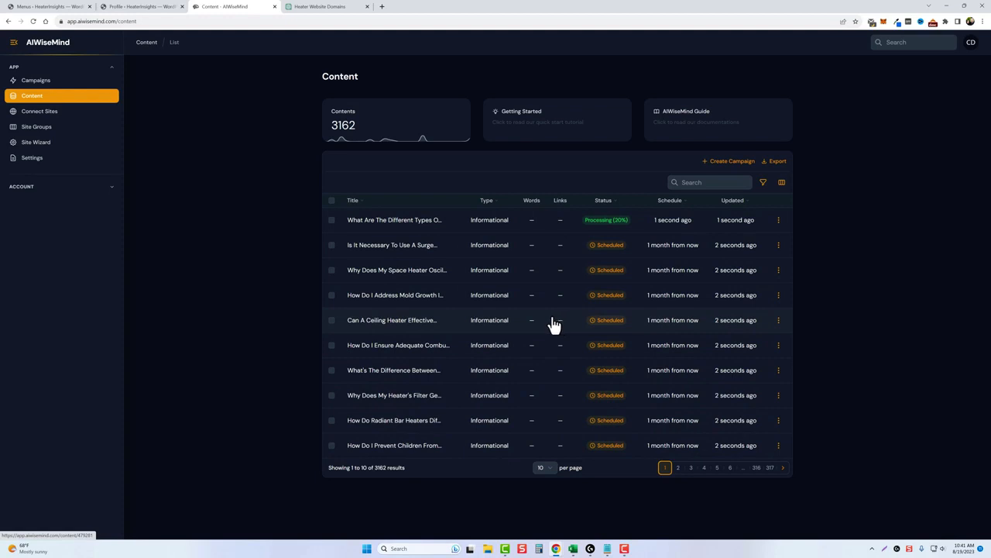
{"action": "left_click", "coordinate": [546, 467]}
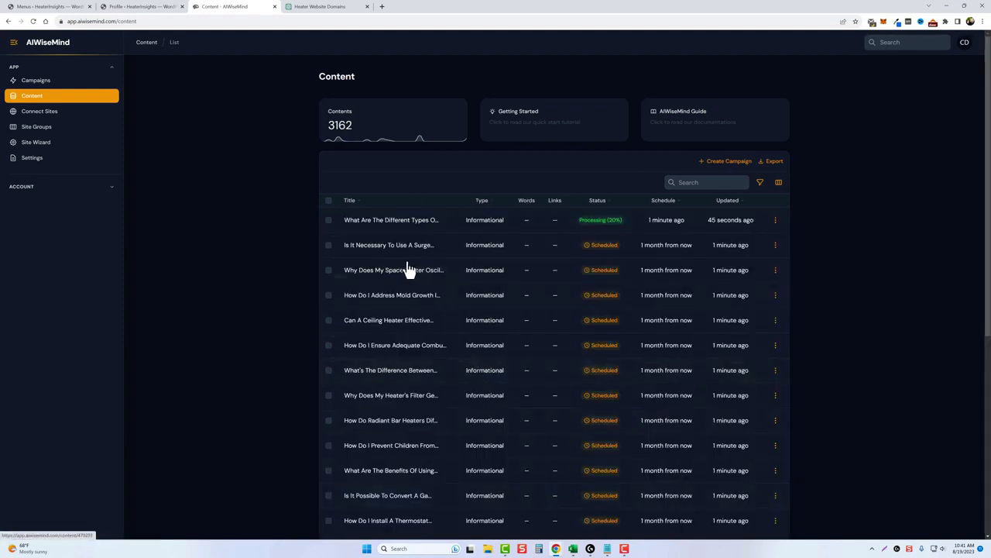
Step: Select every article on the content list's first page except the one already processing, and run the selected articles
{"action": "left_click", "coordinate": [327, 200]}
{"action": "left_click", "coordinate": [328, 234]}
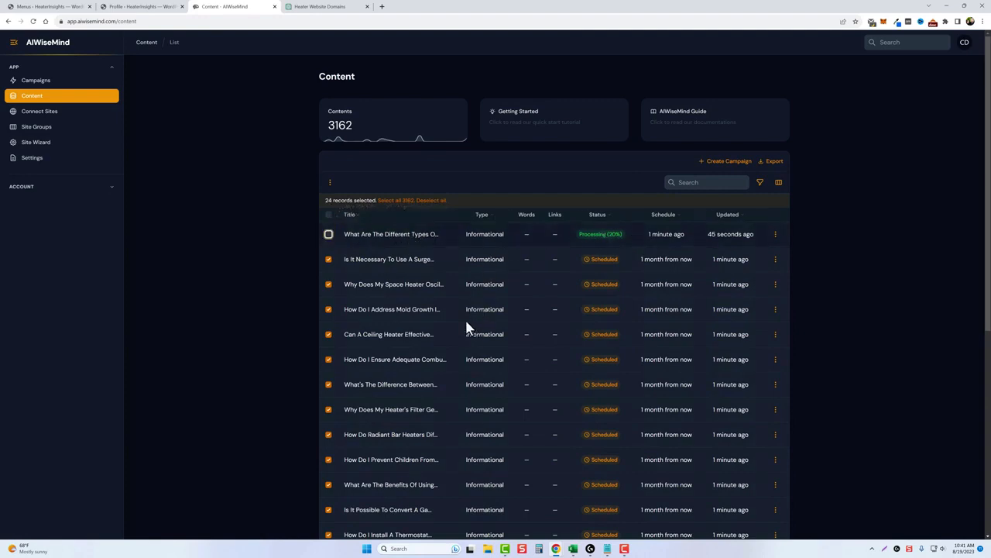
{"action": "scroll", "coordinate": [438, 282], "scroll_direction": "down", "scroll_amount": 5}
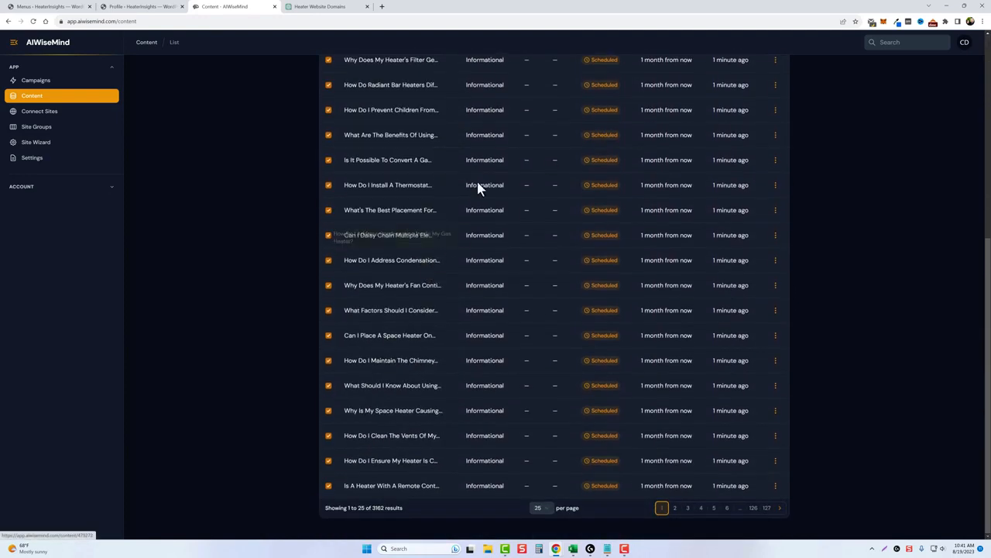
{"action": "scroll", "coordinate": [442, 384], "scroll_direction": "up", "scroll_amount": 5}
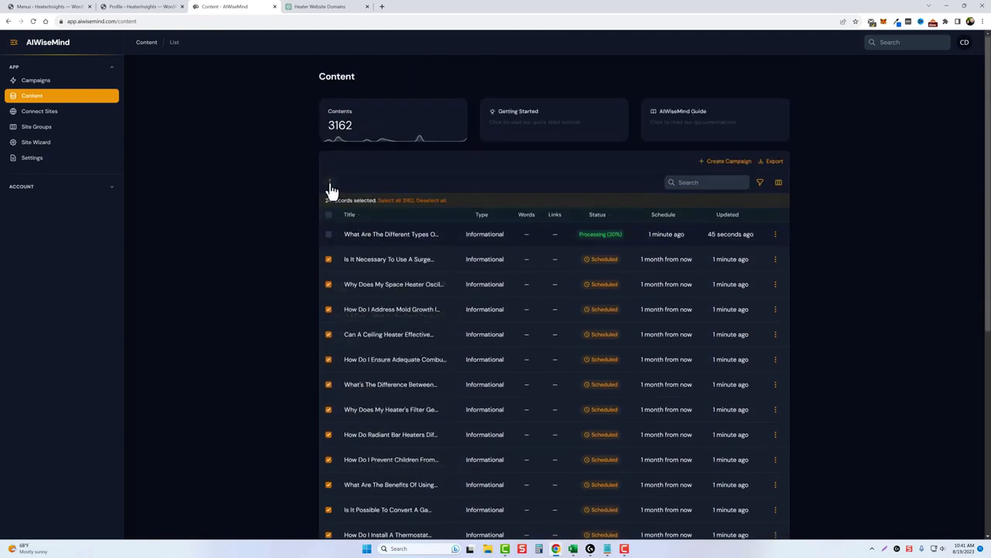
{"action": "left_click", "coordinate": [330, 183]}
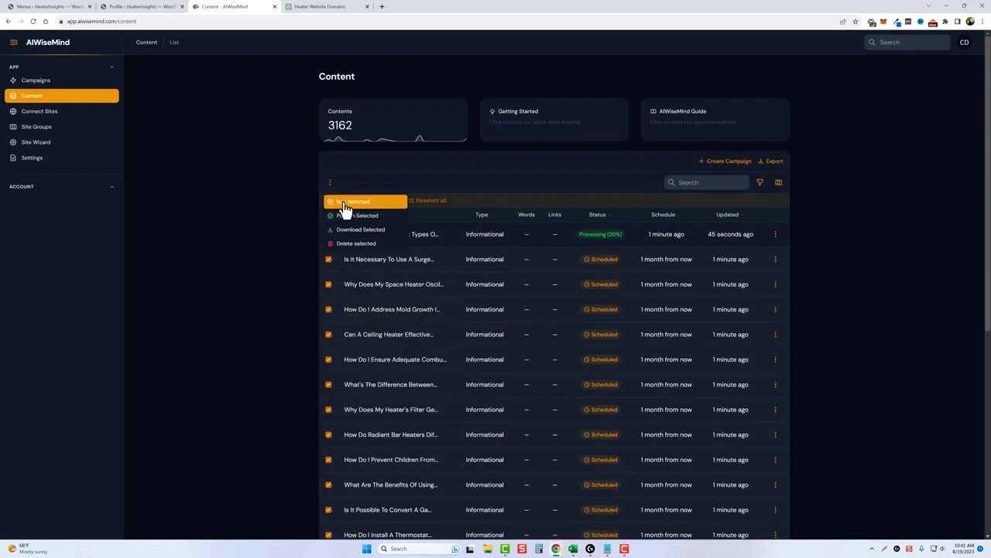
{"action": "left_click", "coordinate": [345, 204]}
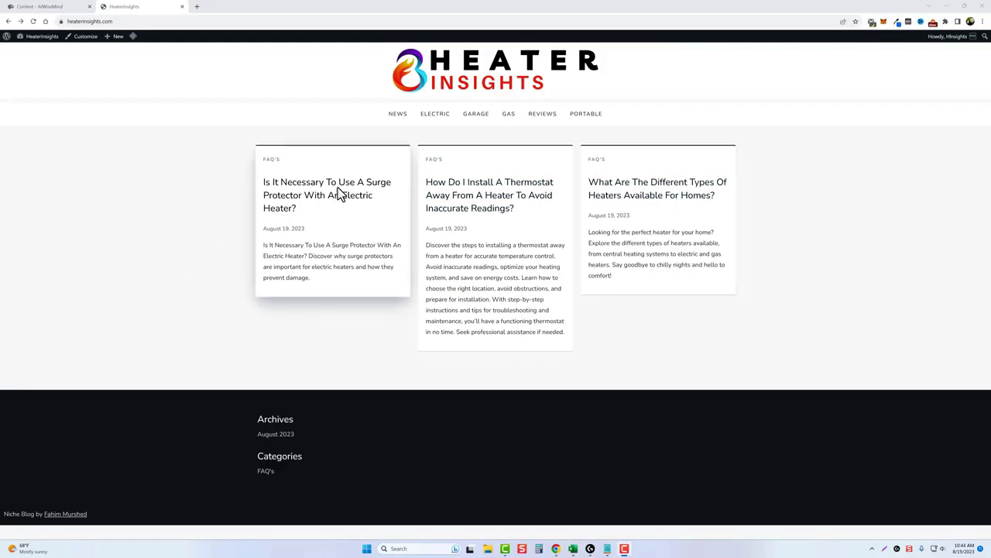
Step: Examine the published surge protector article on the HeaterInsights site, including its embedded video, table of contents and section text
{"action": "left_click", "coordinate": [298, 209]}
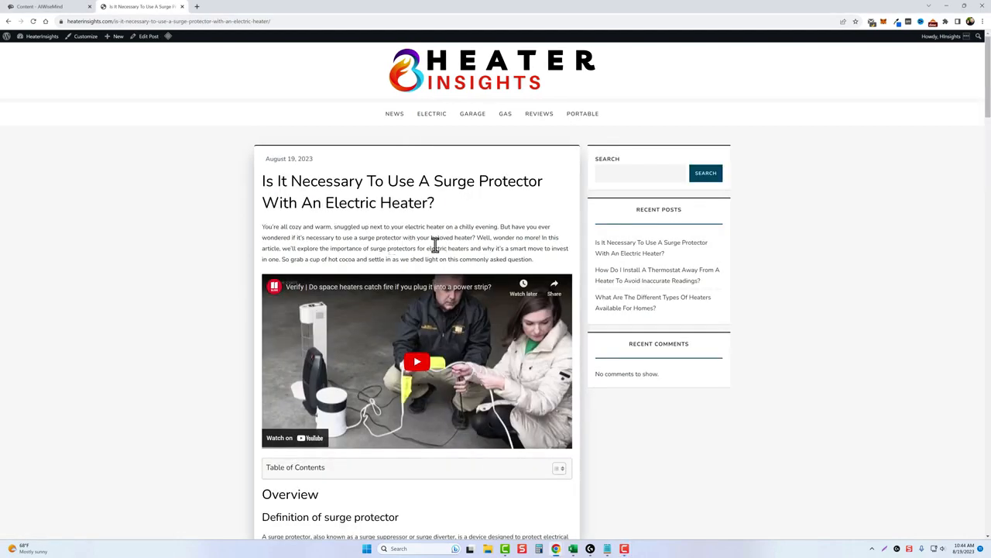
{"action": "scroll", "coordinate": [380, 333], "scroll_direction": "down", "scroll_amount": 3}
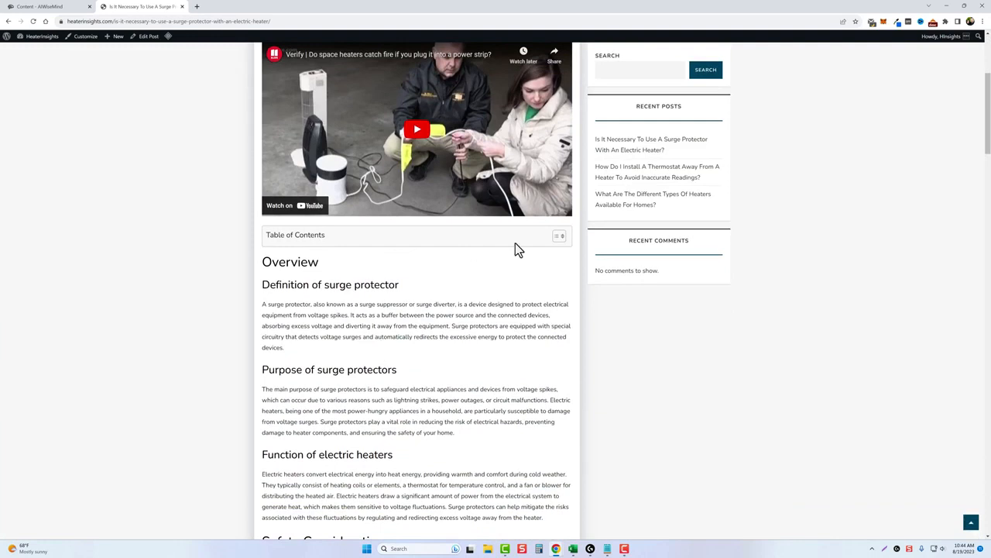
{"action": "left_click", "coordinate": [560, 239]}
{"action": "scroll", "coordinate": [530, 302], "scroll_direction": "down", "scroll_amount": 1}
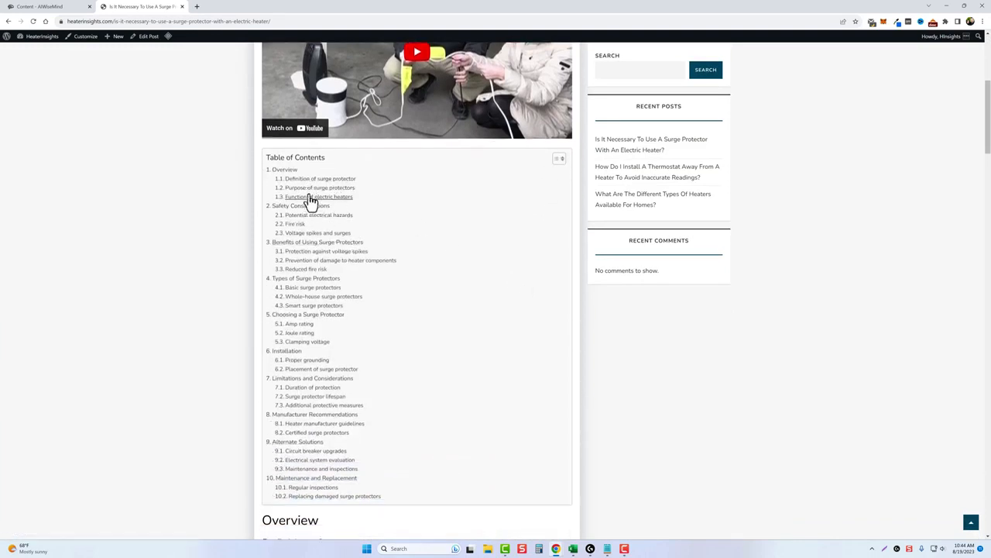
{"action": "left_click", "coordinate": [553, 163]}
{"action": "scroll", "coordinate": [422, 302], "scroll_direction": "down", "scroll_amount": 7}
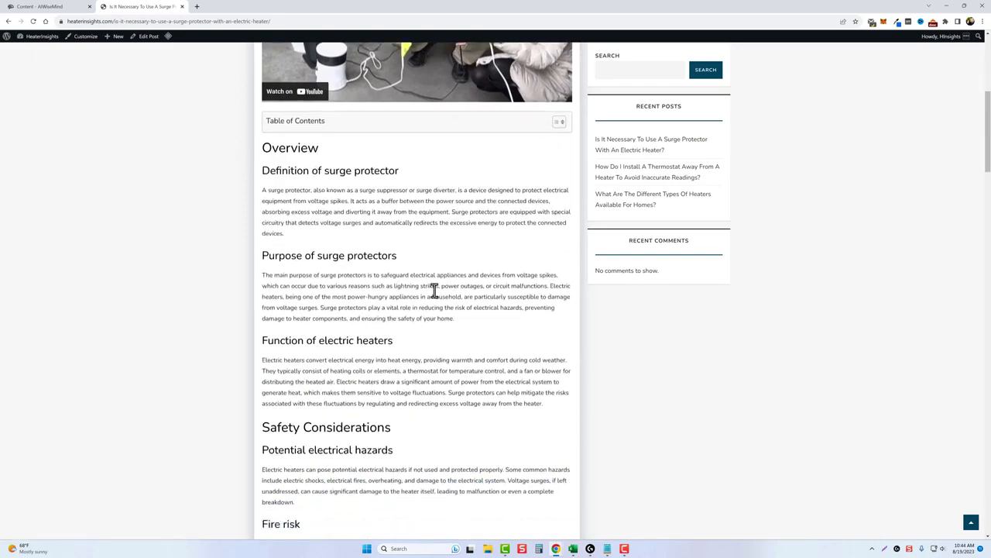
{"action": "scroll", "coordinate": [411, 299], "scroll_direction": "down", "scroll_amount": 11}
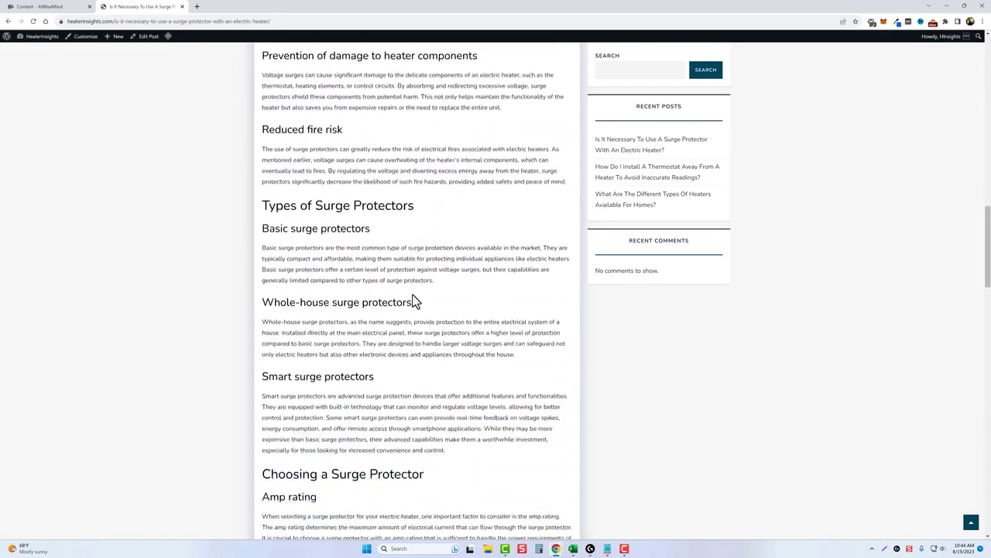
{"action": "scroll", "coordinate": [411, 296], "scroll_direction": "down", "scroll_amount": 10}
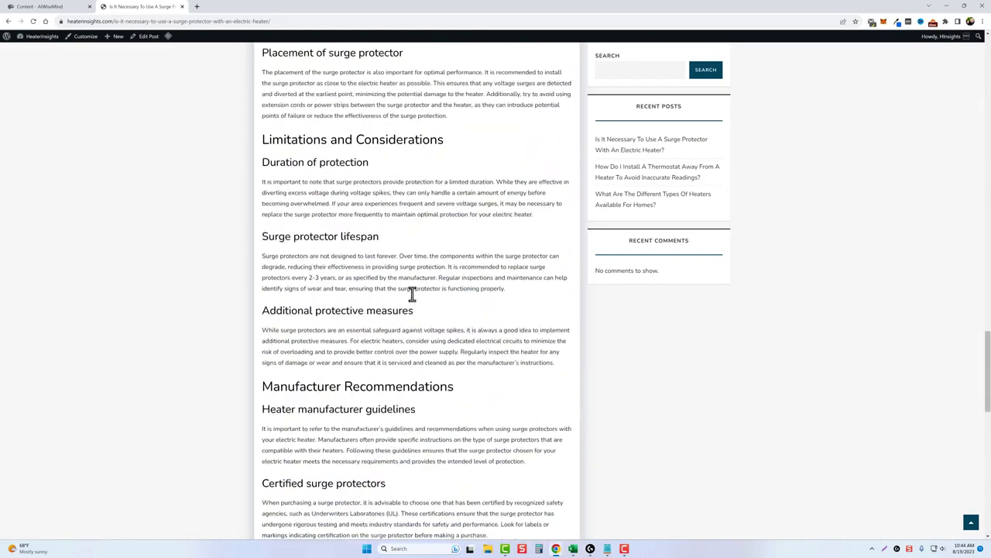
{"action": "key", "text": "alt+Left"}
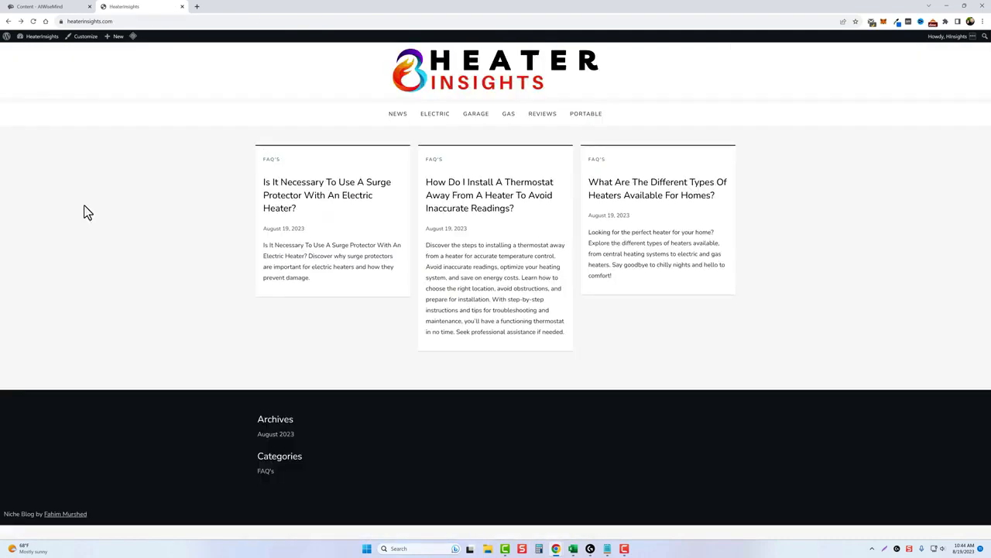
Step: Review the published article about installing a thermostat away from a heater, from its embedded video through its wiring sections
{"action": "left_click", "coordinate": [503, 204]}
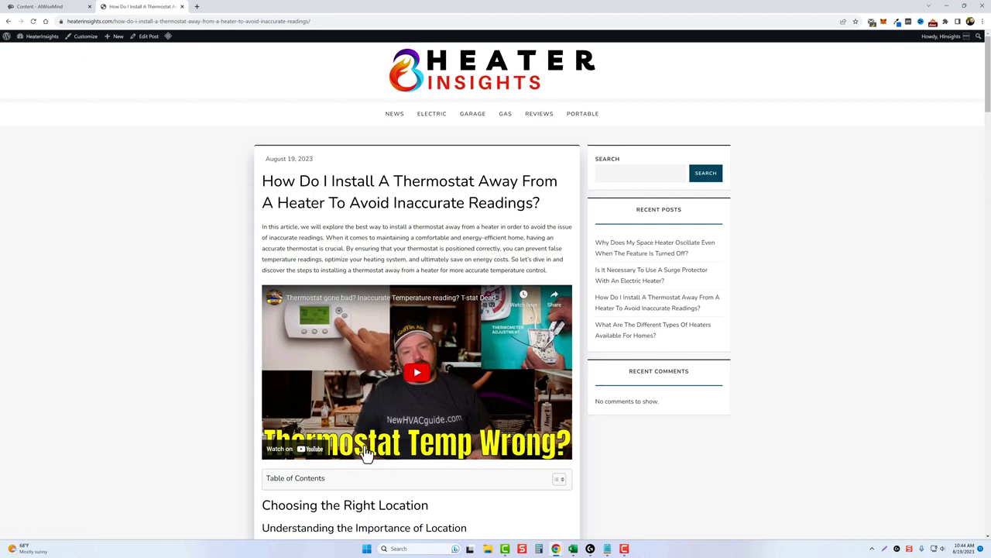
{"action": "scroll", "coordinate": [436, 420], "scroll_direction": "down", "scroll_amount": 5}
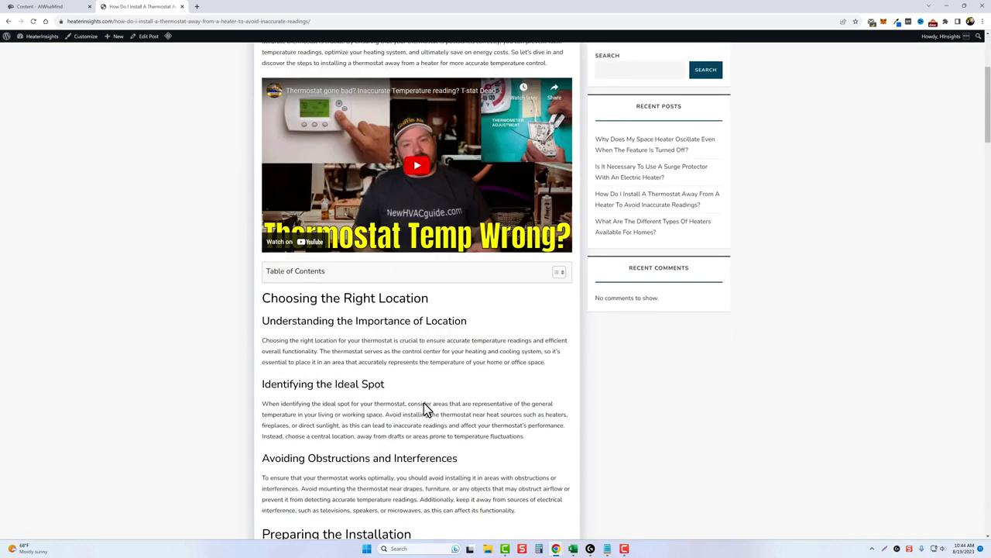
{"action": "scroll", "coordinate": [368, 366], "scroll_direction": "down", "scroll_amount": 9}
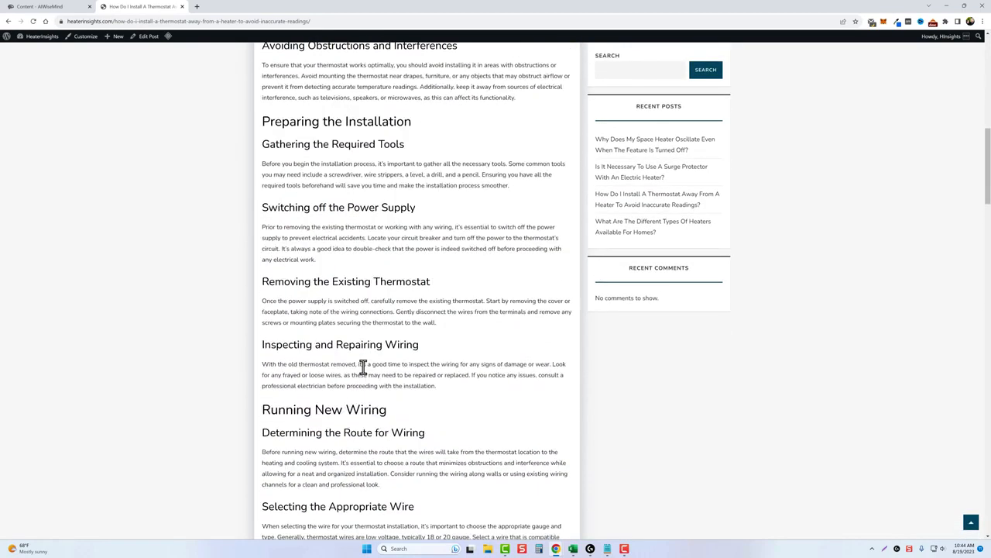
{"action": "scroll", "coordinate": [368, 370], "scroll_direction": "up", "scroll_amount": 15}
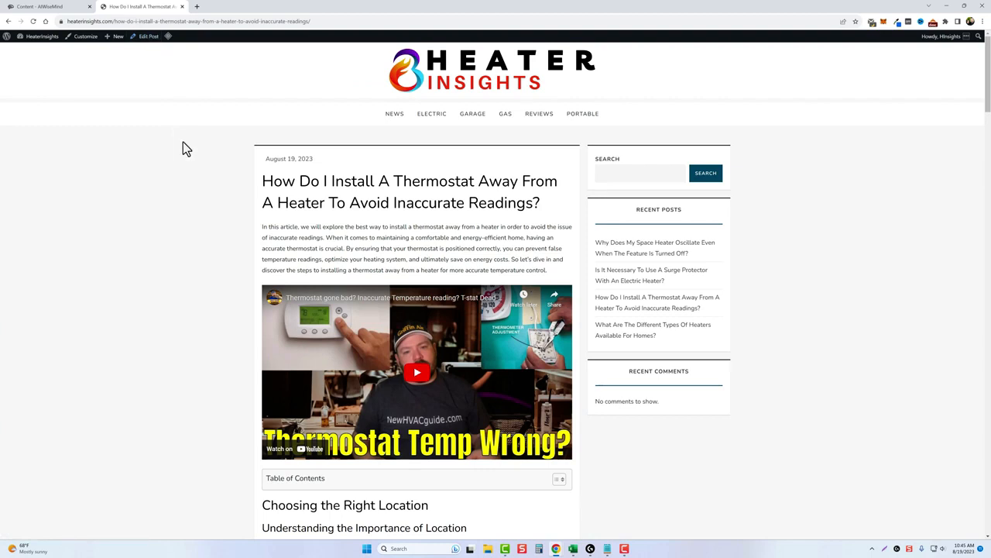
{"action": "key", "text": "ctrl+shift+Tab"}
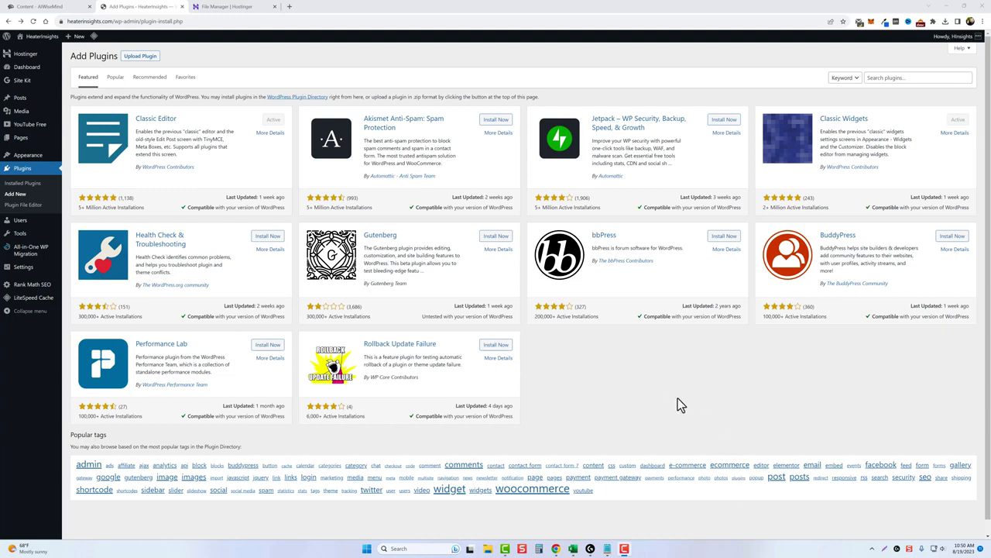
Step: Set up Site Kit with Google Analytics connected, verify site ownership, and allow HeaterInsights to access the Google account's metrics
{"action": "mouse_move", "coordinate": [23, 84]}
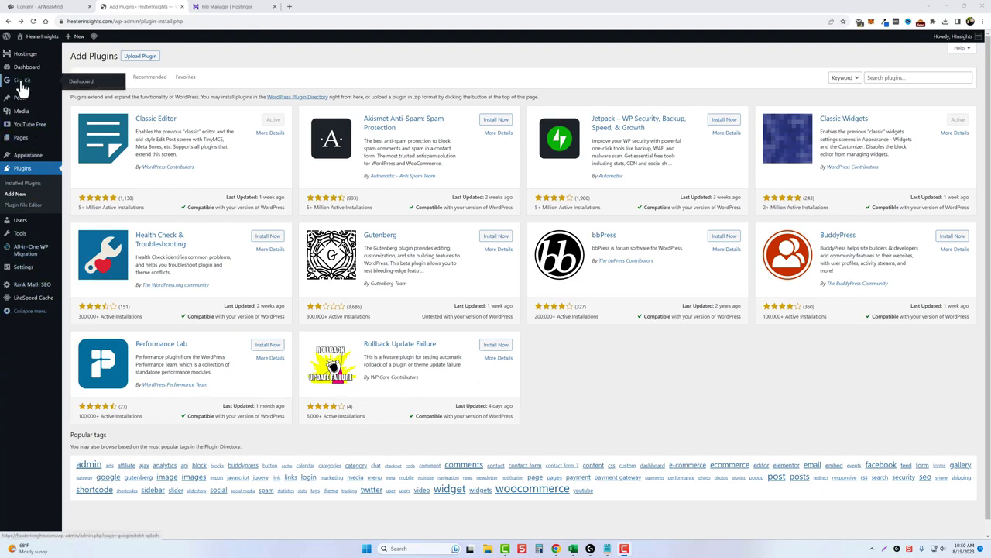
{"action": "left_click", "coordinate": [22, 82]}
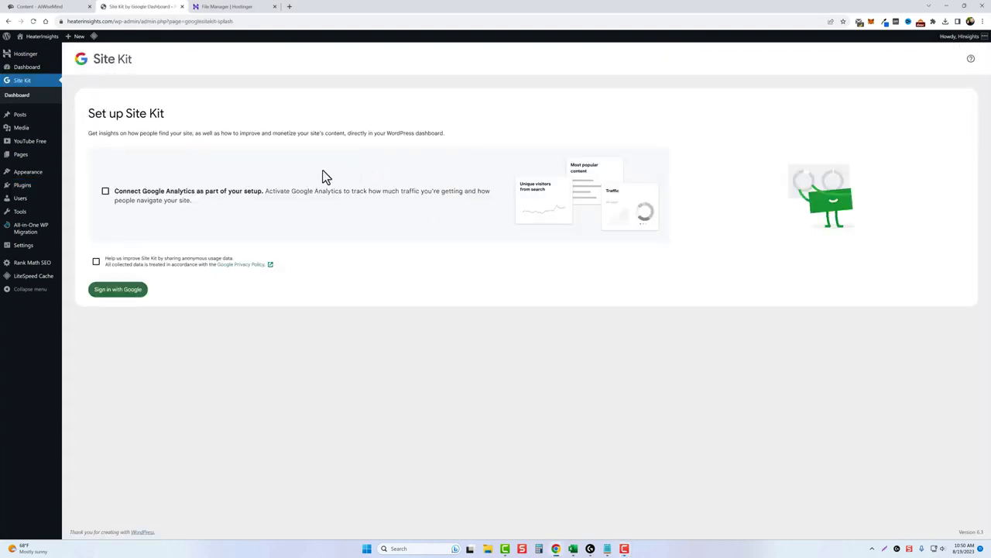
{"action": "left_click", "coordinate": [106, 193]}
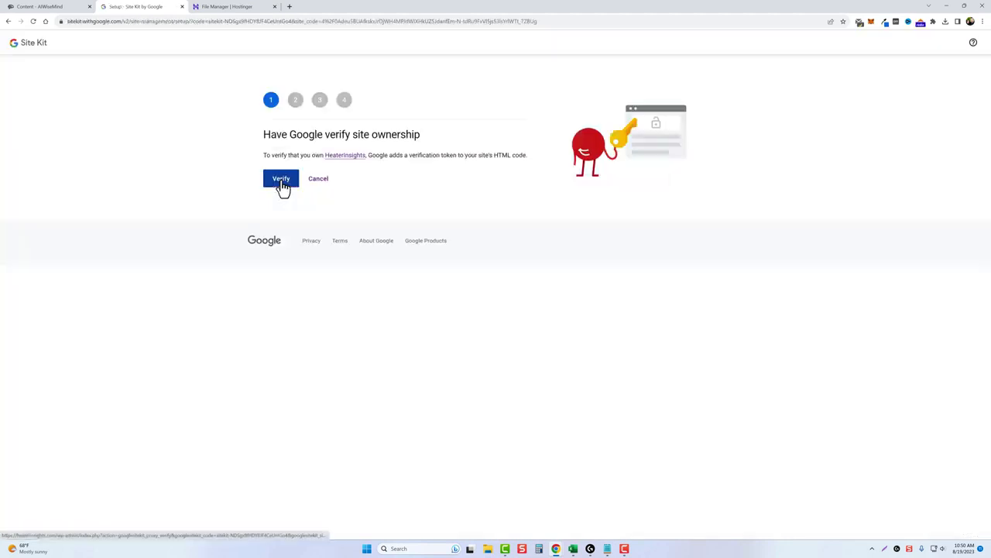
{"action": "left_click", "coordinate": [281, 179]}
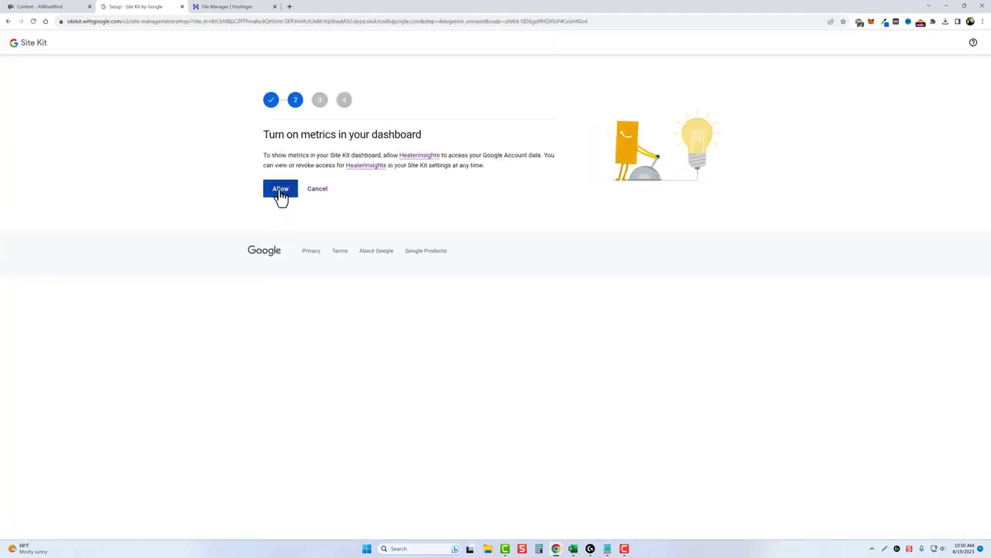
{"action": "left_click", "coordinate": [280, 190]}
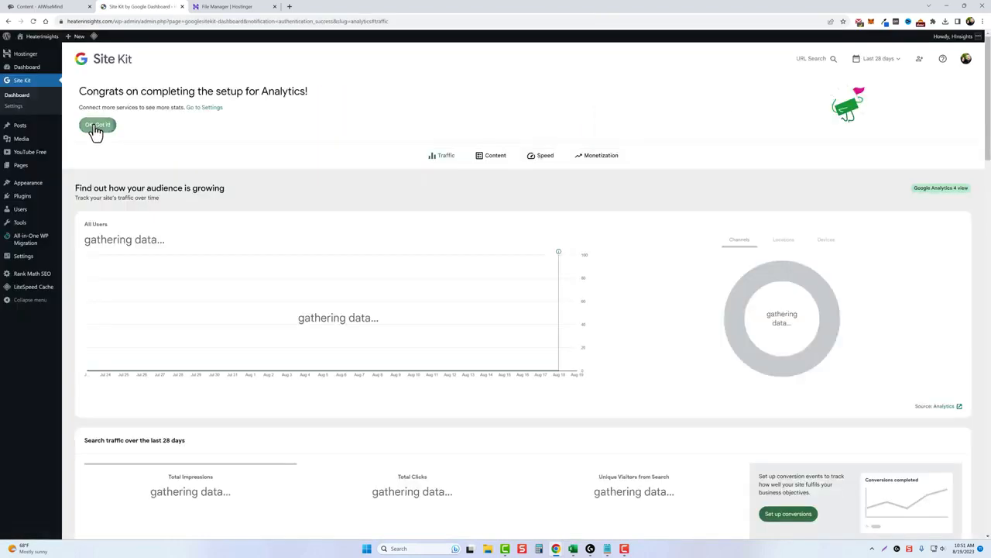
{"action": "left_click", "coordinate": [94, 126]}
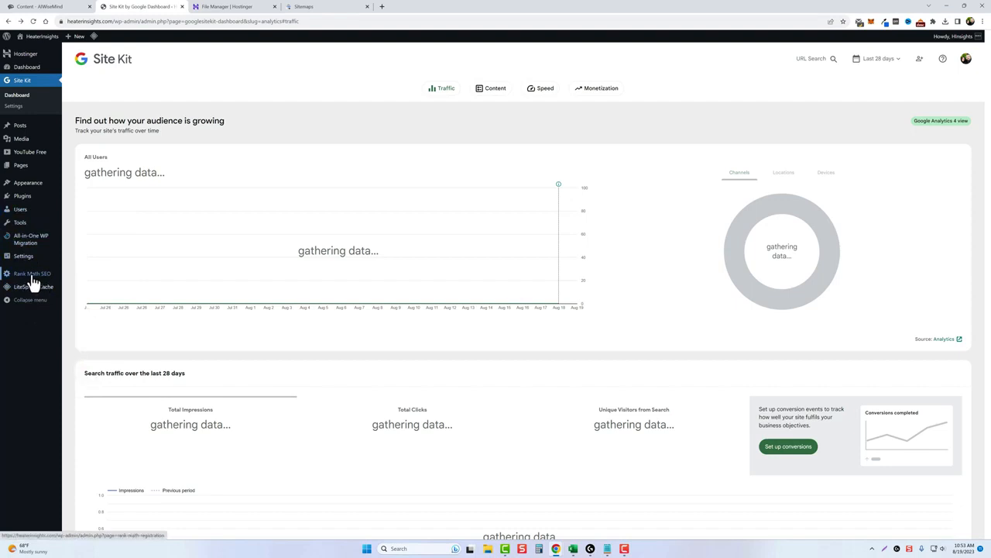
Step: Connect Rank Math SEO to a free account and open the settings of its Sitemap module
{"action": "left_click", "coordinate": [37, 280]}
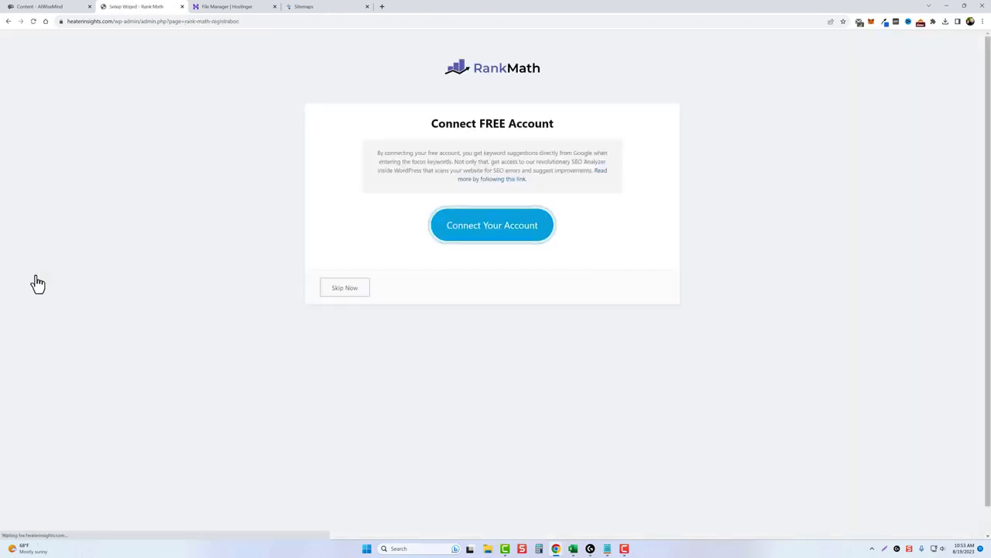
{"action": "left_click", "coordinate": [491, 234]}
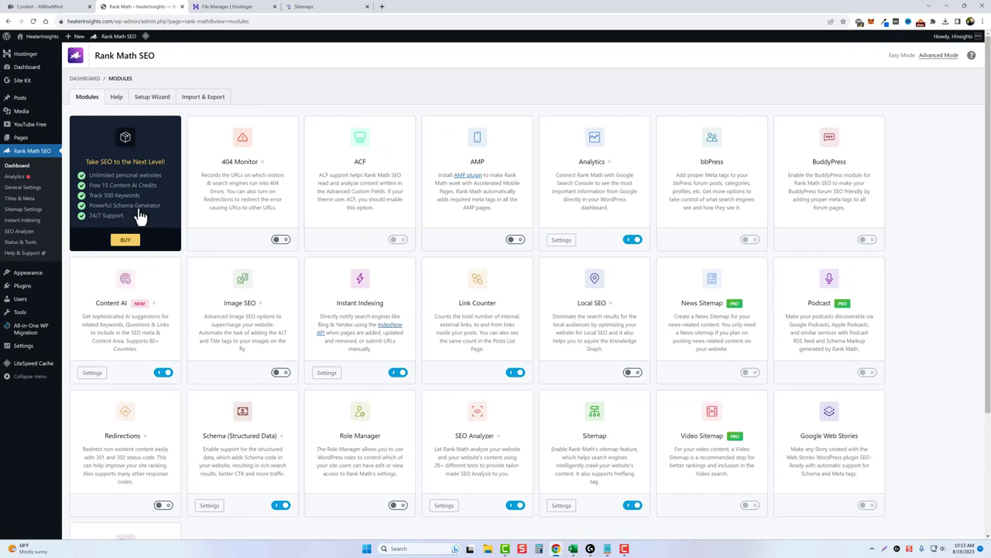
{"action": "scroll", "coordinate": [302, 395], "scroll_direction": "down", "scroll_amount": 2}
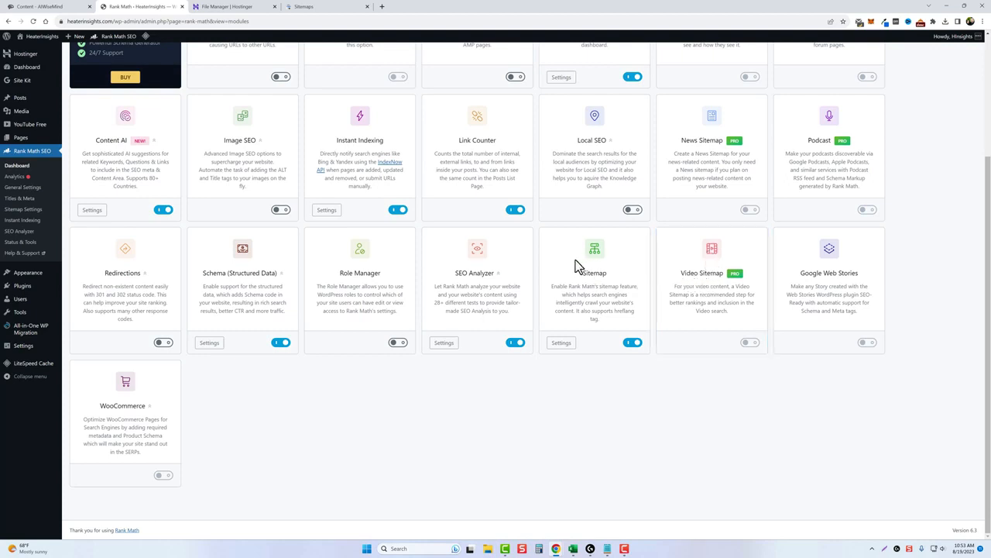
{"action": "double_click", "coordinate": [594, 272]}
{"action": "left_click", "coordinate": [561, 344]}
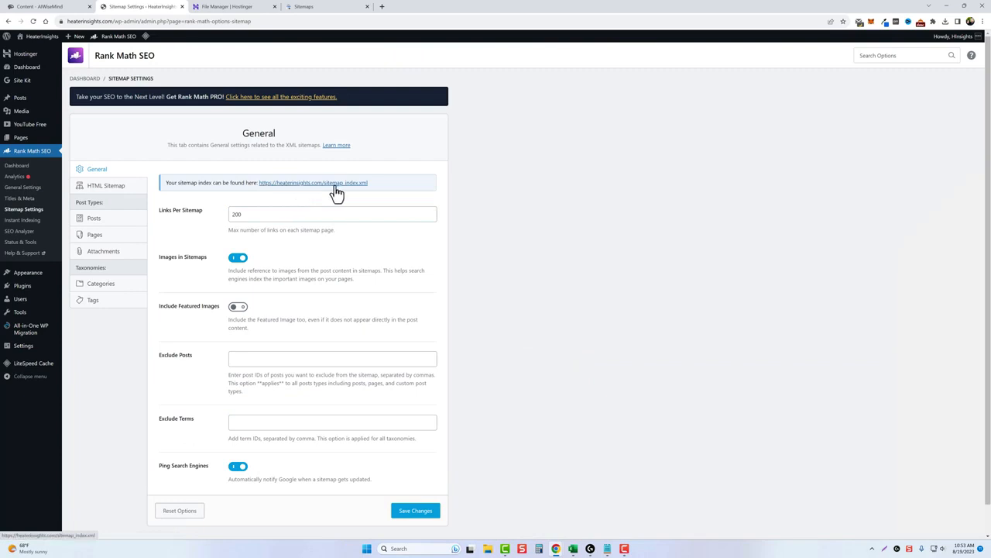
Step: Copy the sitemap_index.xml part of the sitemap address and submit it as a new sitemap in Google Search Console
{"action": "left_click_drag", "start_coordinate": [368, 185], "coordinate": [324, 185]}
{"action": "key", "text": "ctrl+c"}
{"action": "key", "text": "ctrl+Tab"}
{"action": "key", "text": "ctrl+Tab"}
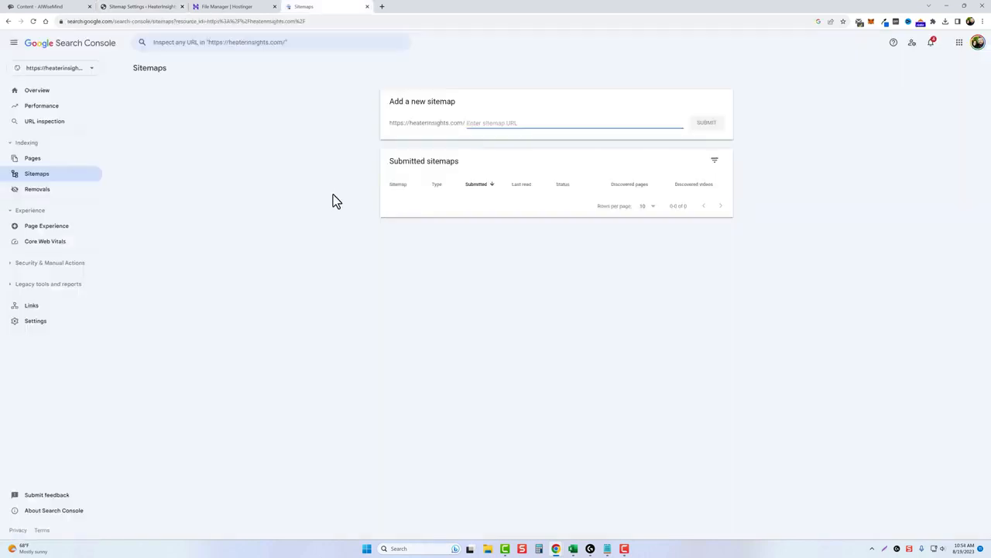
{"action": "right_click", "coordinate": [480, 123]}
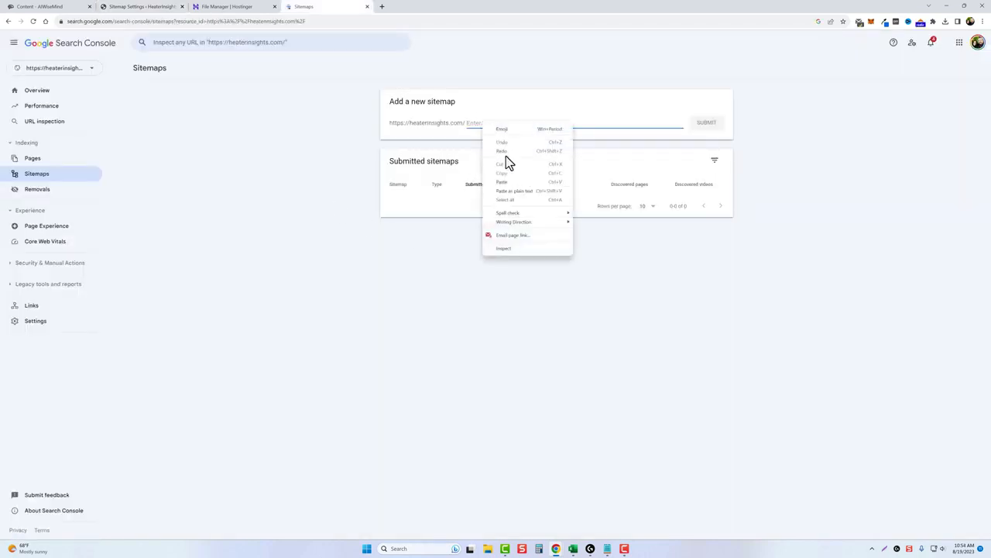
{"action": "left_click", "coordinate": [509, 185]}
{"action": "left_click", "coordinate": [708, 124]}
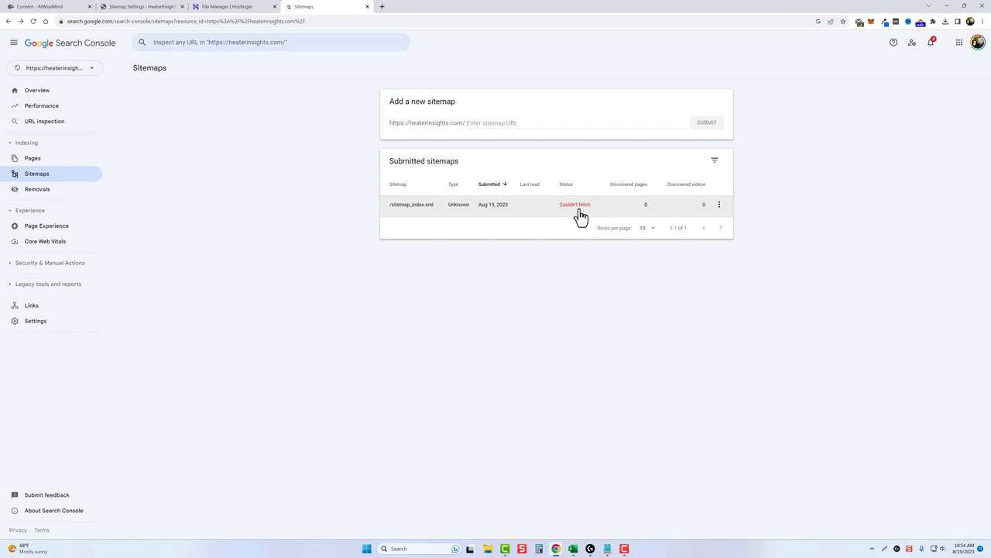
Step: Refresh the AIWiseMind content list to check the articles' publishing status, and look through the posts on the HeaterInsights home page
{"action": "key", "text": "ctrl+1"}
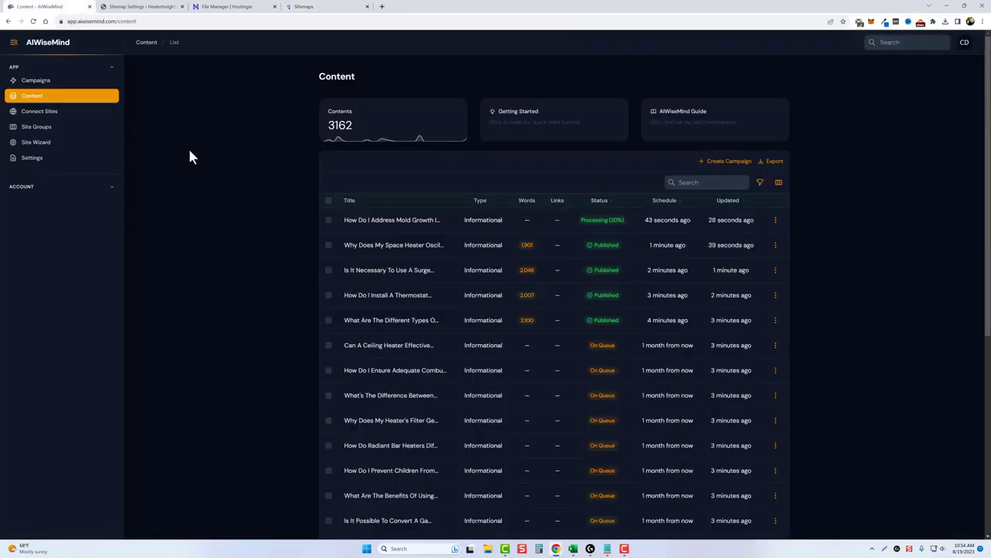
{"action": "left_click", "coordinate": [32, 23]}
{"action": "scroll", "coordinate": [534, 353], "scroll_direction": "down", "scroll_amount": 3}
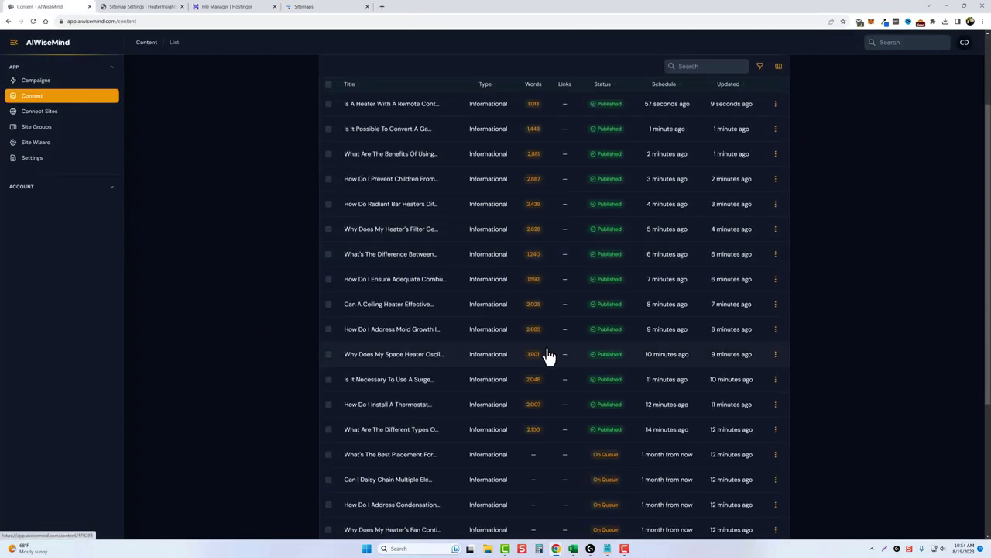
{"action": "scroll", "coordinate": [580, 383], "scroll_direction": "down", "scroll_amount": 3}
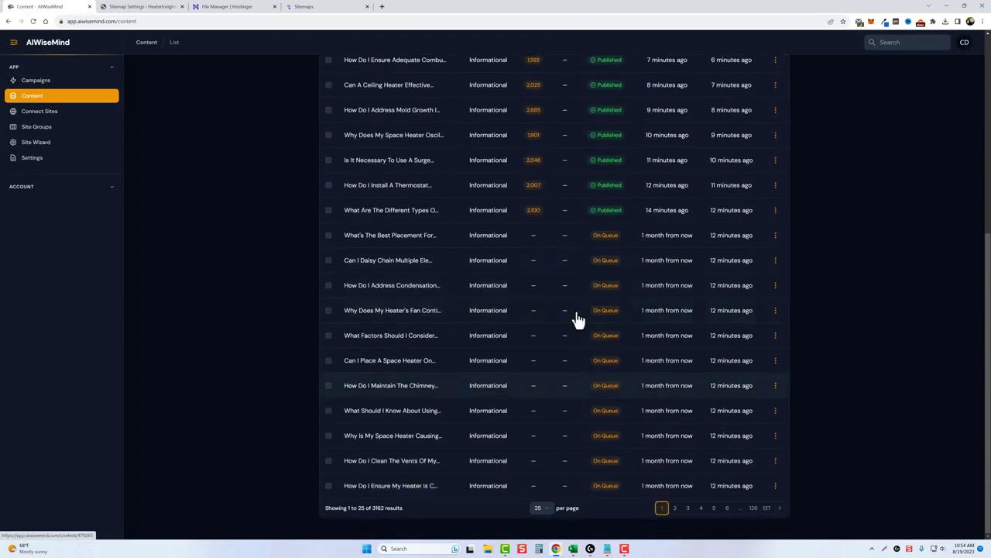
{"action": "scroll", "coordinate": [535, 384], "scroll_direction": "up", "scroll_amount": 5}
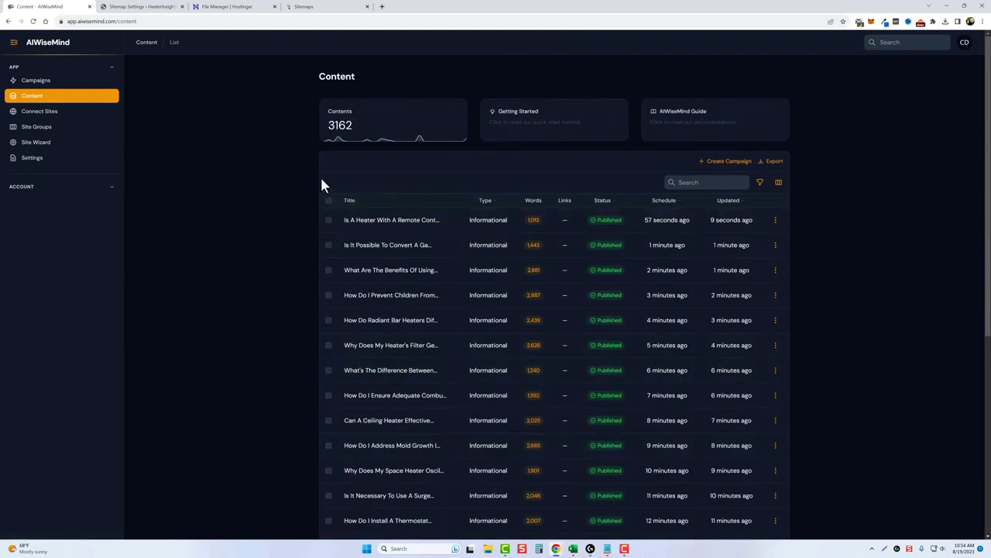
{"action": "key", "text": "ctrl+Tab"}
{"action": "scroll", "coordinate": [208, 341], "scroll_direction": "down", "scroll_amount": 6}
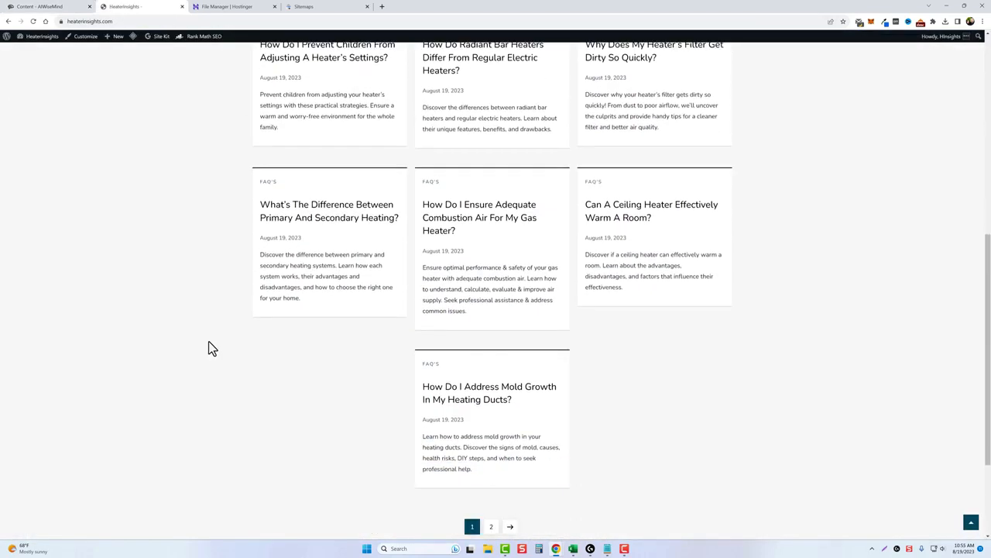
Step: Look through the FAQ posts on the home page and open the article on the benefits of using a multi-fuel stove
{"action": "scroll", "coordinate": [699, 354], "scroll_direction": "up", "scroll_amount": 3}
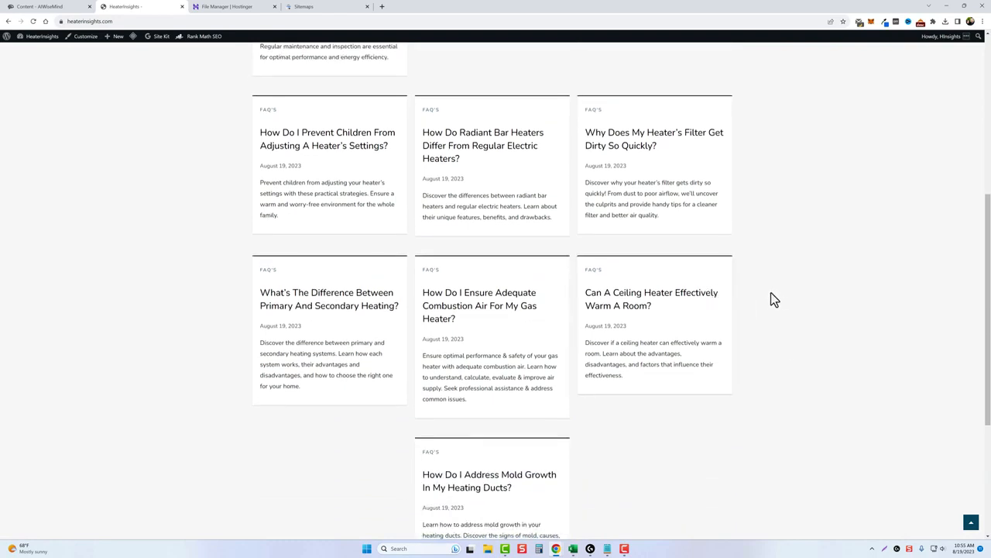
{"action": "scroll", "coordinate": [771, 294], "scroll_direction": "up", "scroll_amount": 2}
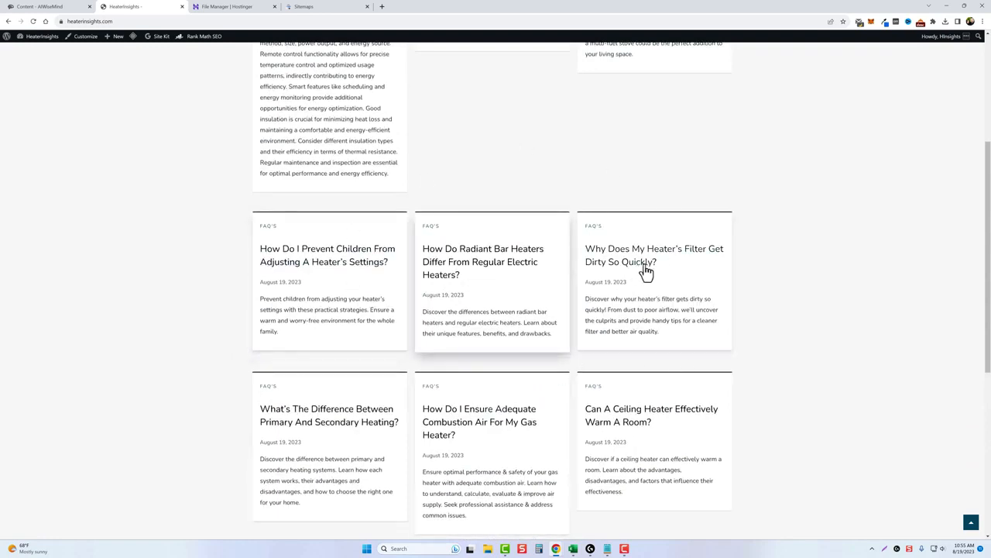
{"action": "scroll", "coordinate": [429, 376], "scroll_direction": "up", "scroll_amount": 4}
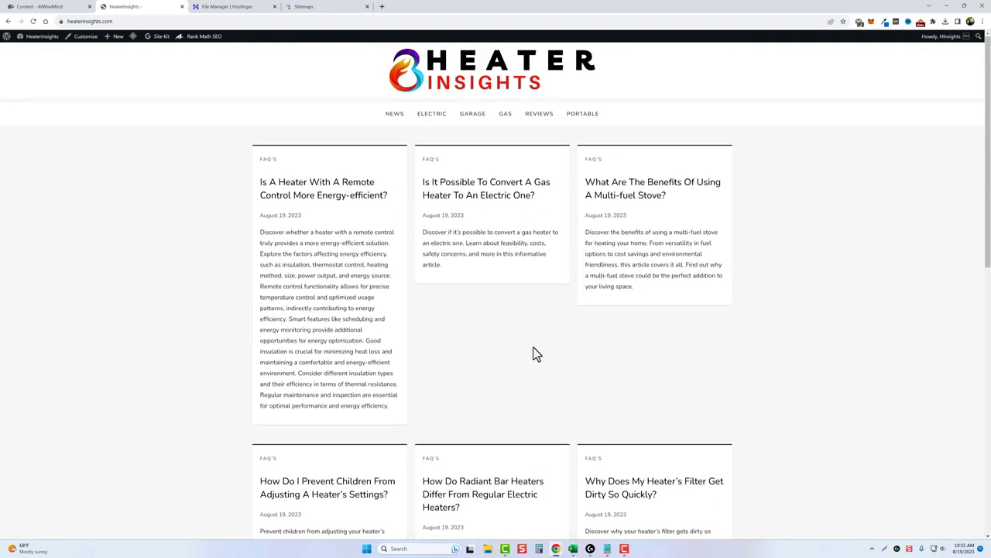
{"action": "scroll", "coordinate": [778, 398], "scroll_direction": "down", "scroll_amount": 5}
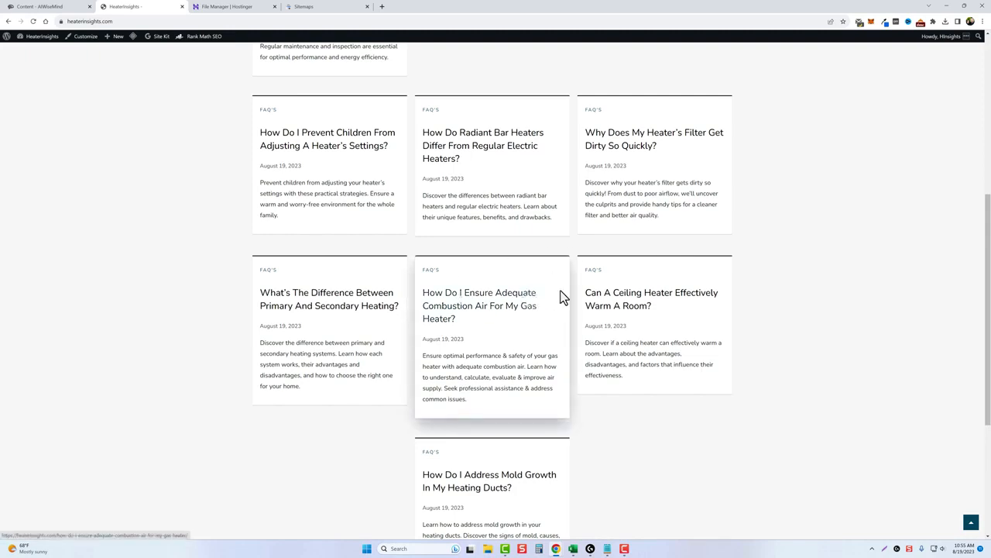
{"action": "scroll", "coordinate": [652, 308], "scroll_direction": "up", "scroll_amount": 5}
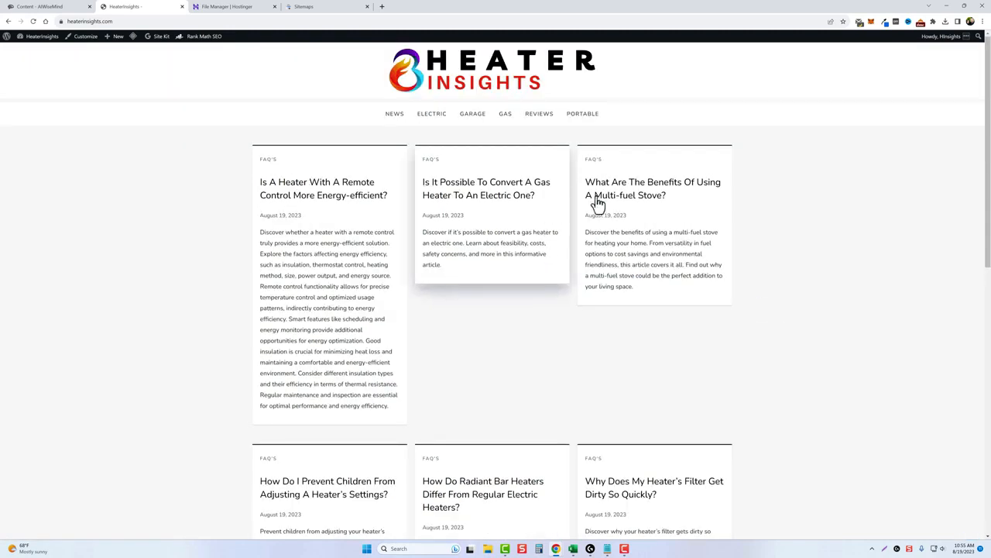
{"action": "left_click", "coordinate": [610, 197]}
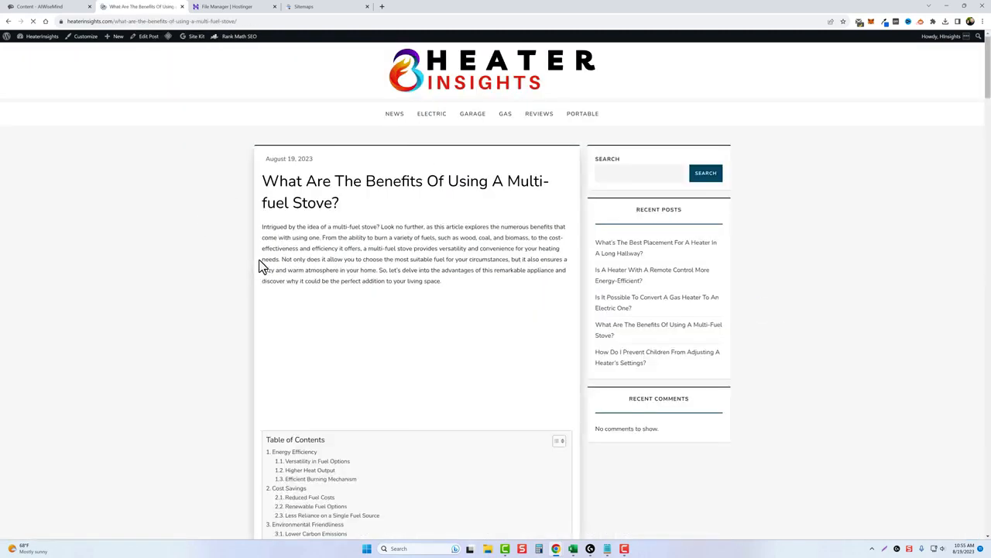